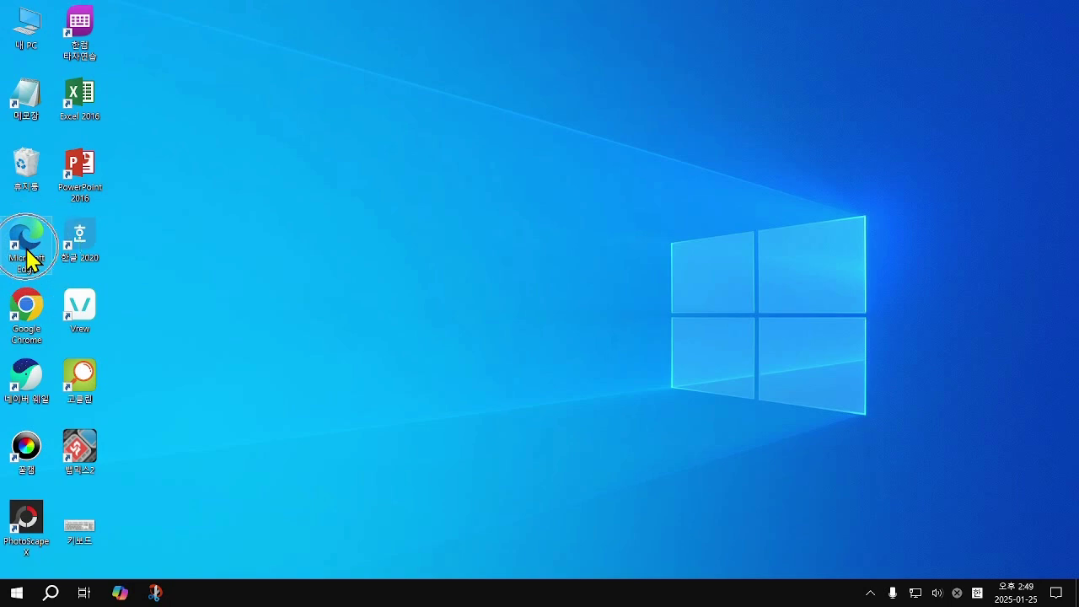
Look for Chrome in the list of installed apps.
{"action": "double_click", "coordinate": [28, 257]}
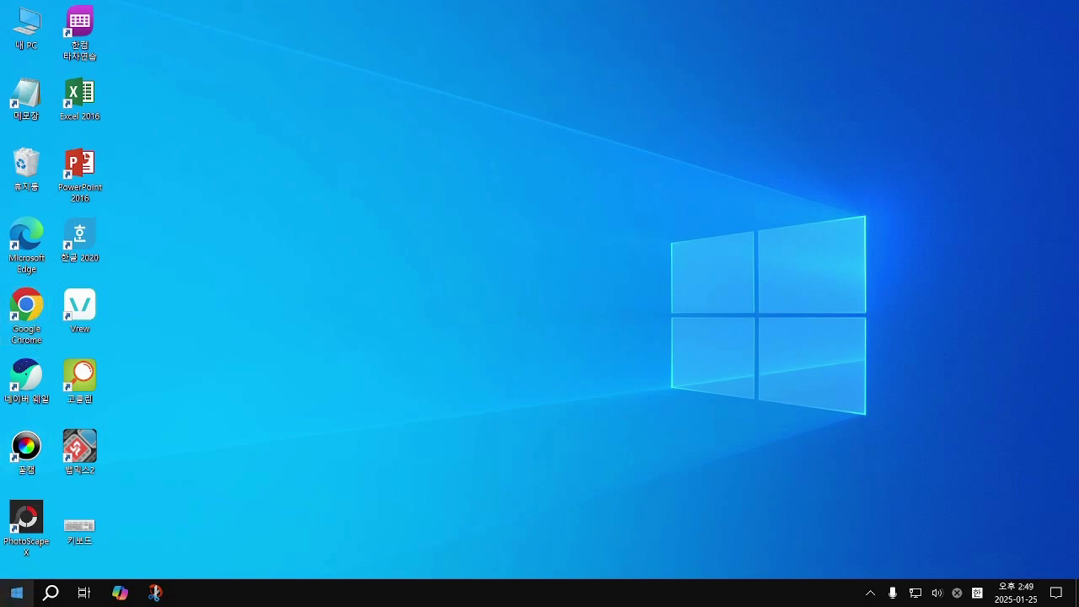
{"action": "left_click", "coordinate": [16, 593]}
{"action": "scroll", "coordinate": [106, 449], "scroll_direction": "down", "scroll_amount": 5}
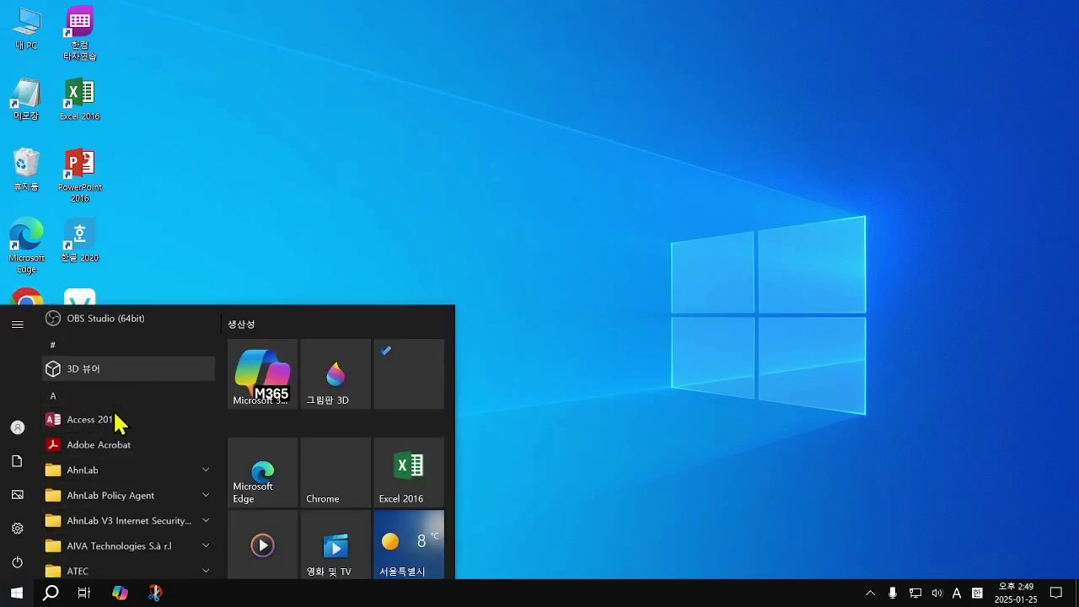
{"action": "scroll", "coordinate": [117, 473], "scroll_direction": "up", "scroll_amount": 3}
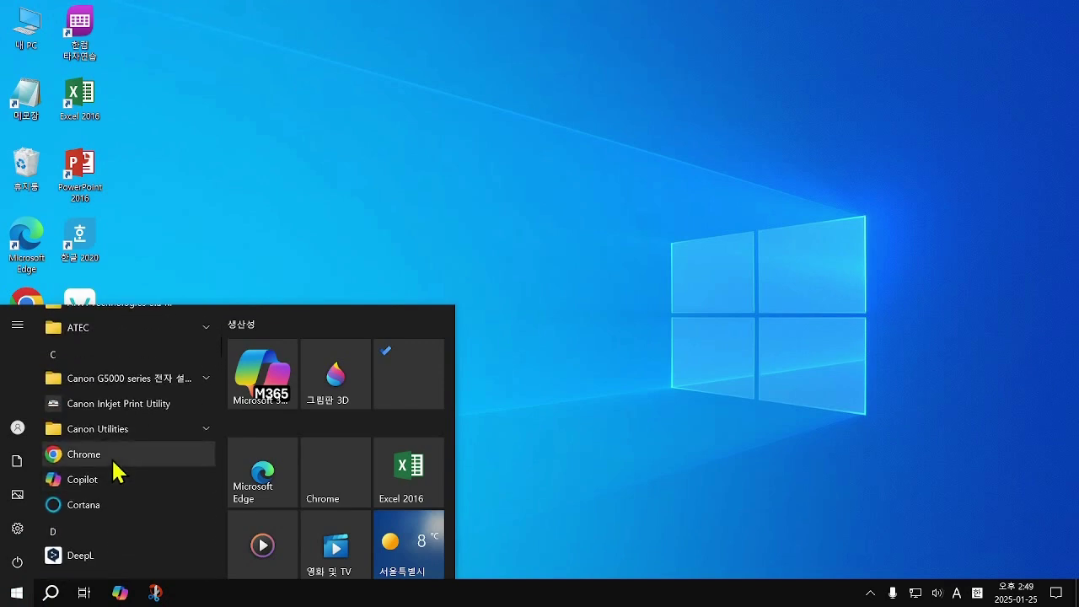
{"action": "left_click", "coordinate": [310, 184]}
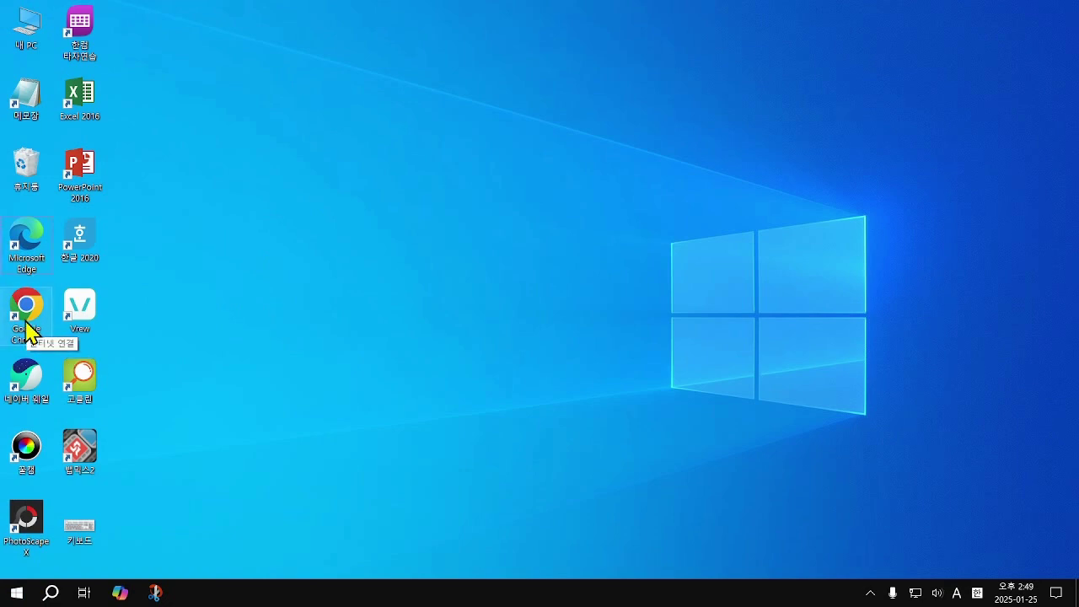
Open Microsoft Edge and maximize its window.
{"action": "double_click", "coordinate": [28, 240]}
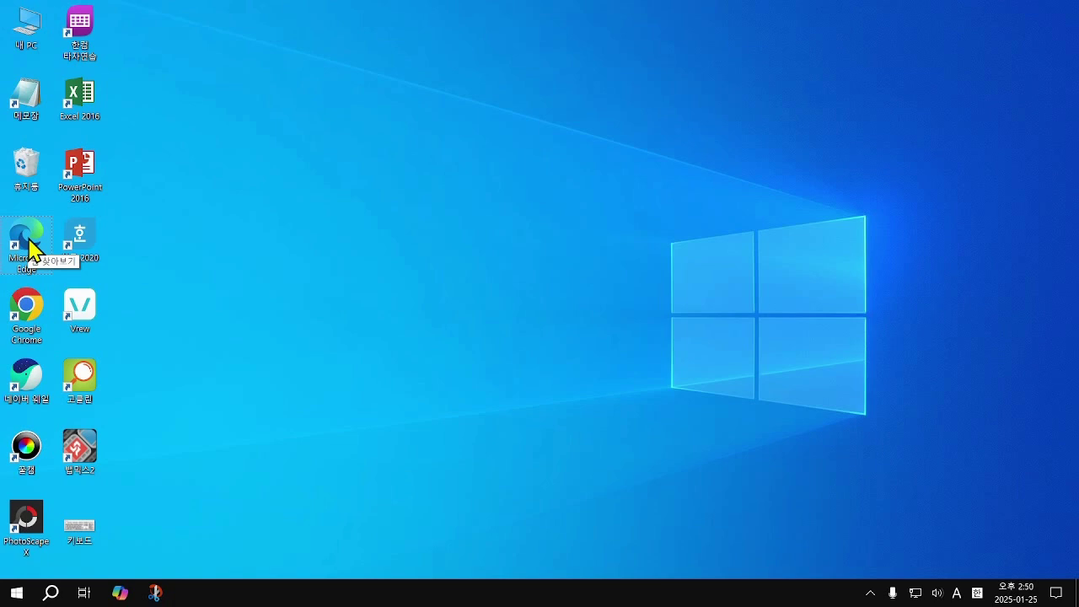
{"action": "double_click", "coordinate": [28, 244]}
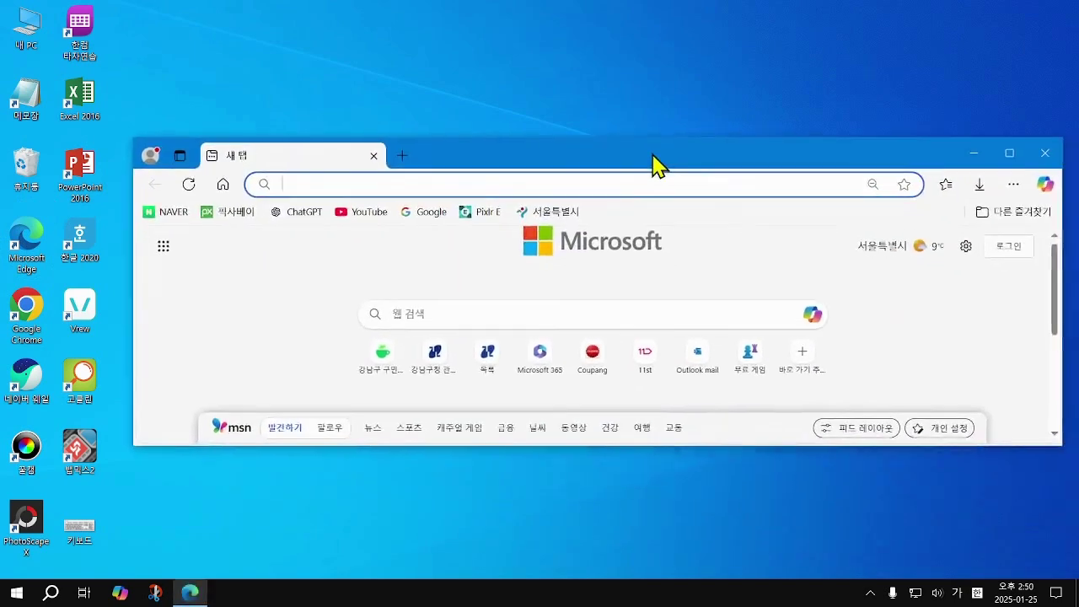
{"action": "left_click_drag", "start_coordinate": [650, 152], "coordinate": [552, 120]}
{"action": "double_click", "coordinate": [552, 121]}
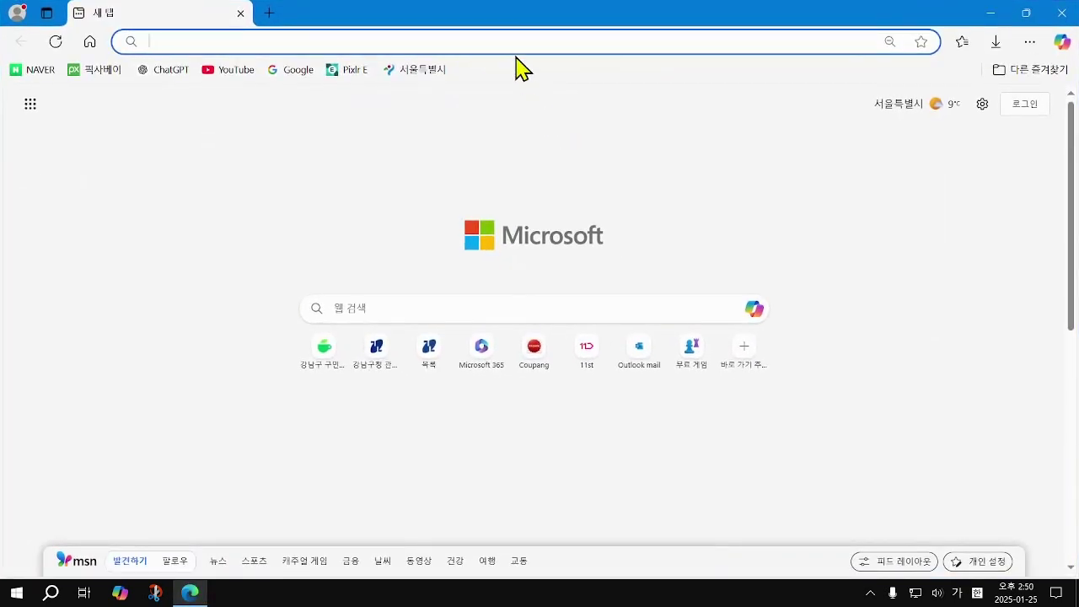
Search the web for "크롬 다운로드" and open the result "Chrome 웹브라우저 - Google".
{"action": "left_click", "coordinate": [390, 310]}
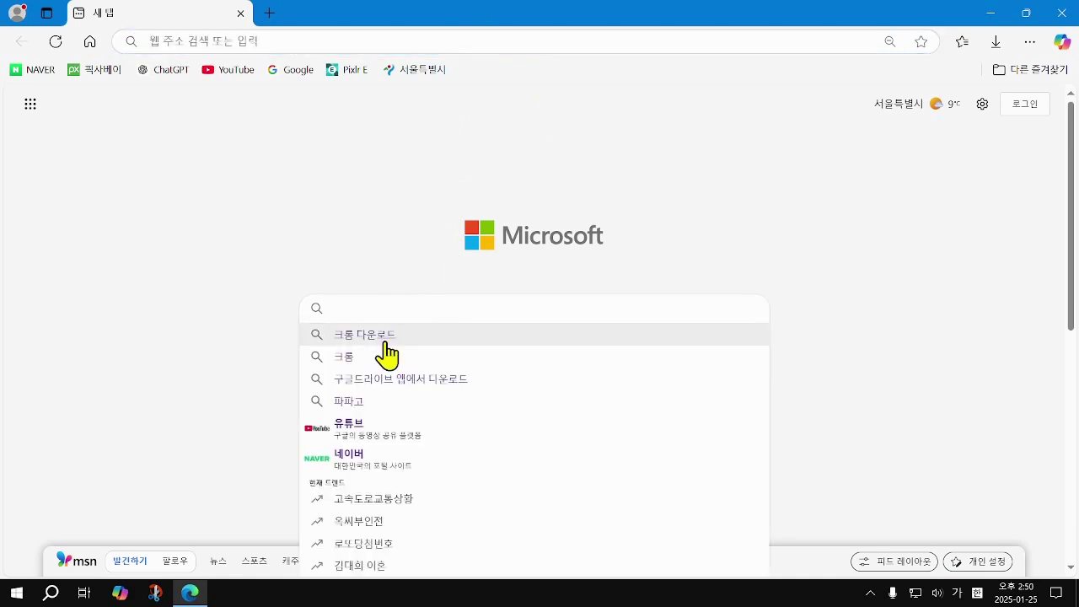
{"action": "left_click", "coordinate": [386, 337]}
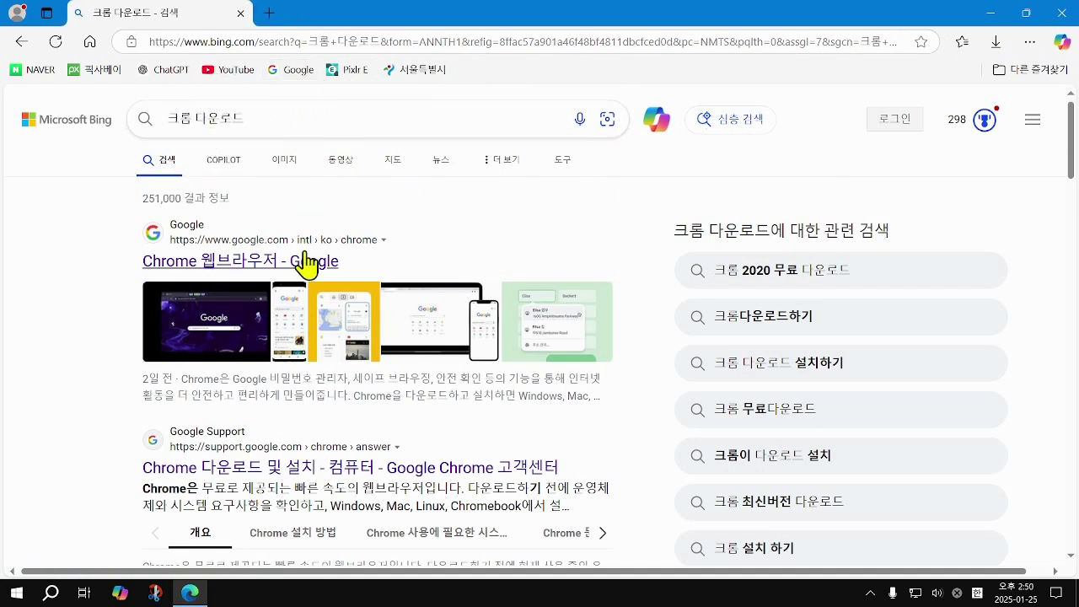
{"action": "left_click", "coordinate": [239, 266]}
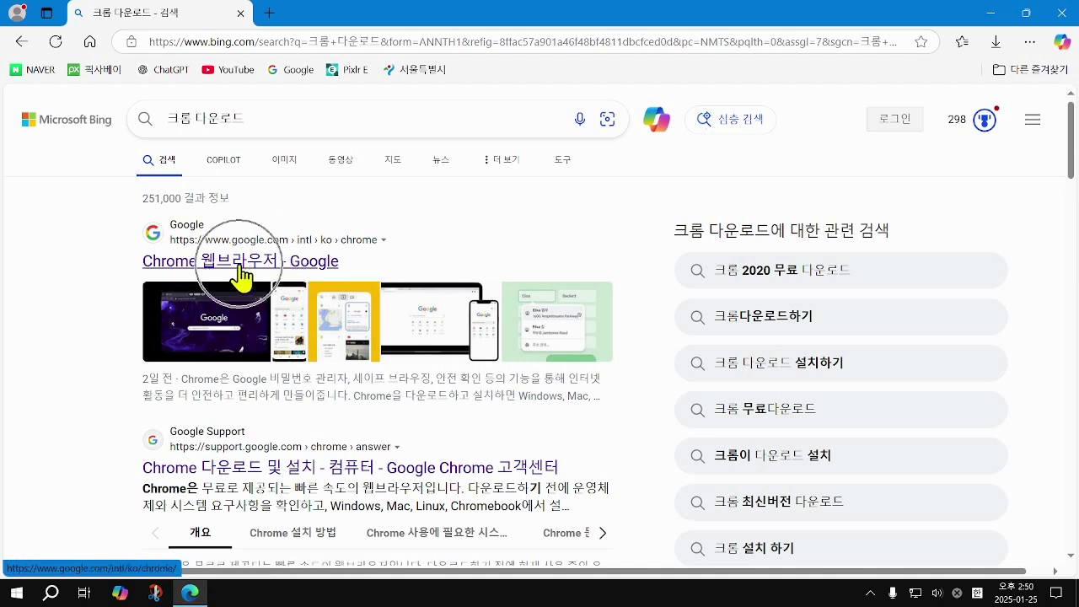
{"action": "left_click", "coordinate": [240, 268]}
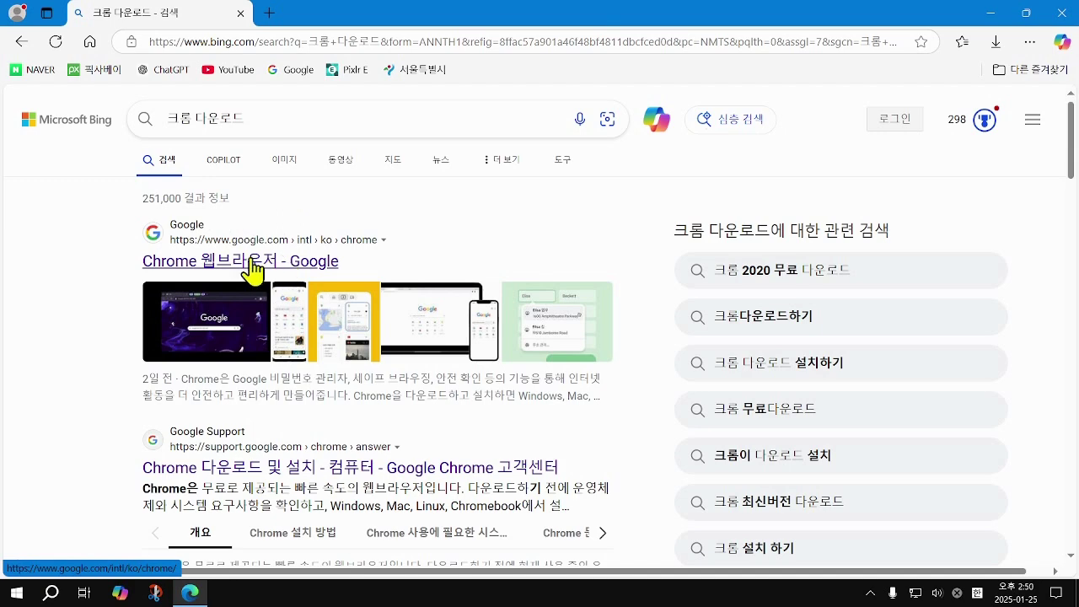
{"action": "left_click", "coordinate": [251, 261]}
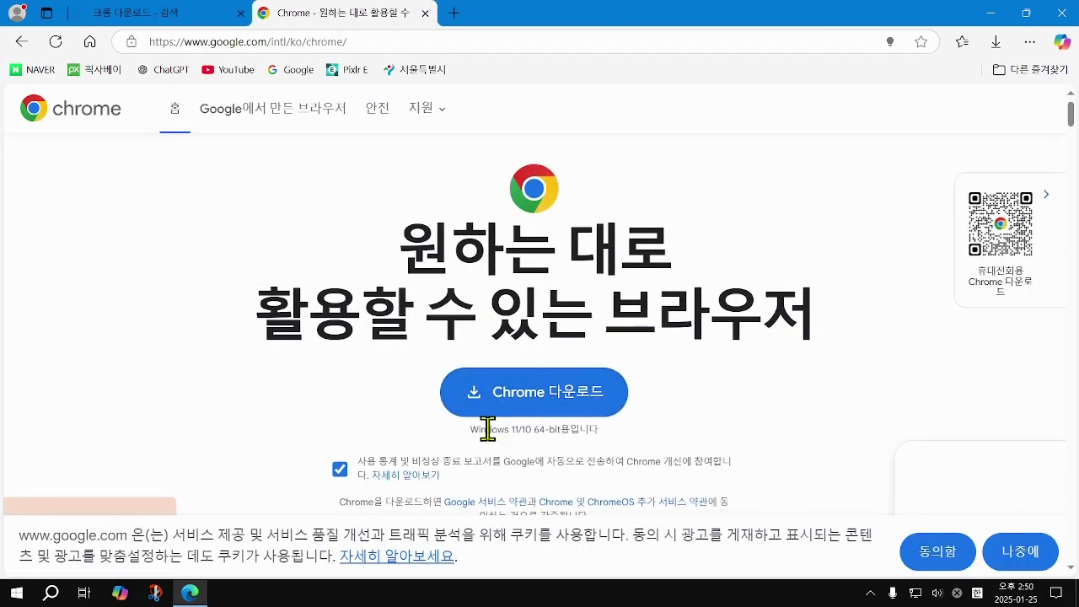
Start downloading the Chrome installer ChromeSetup.exe from Google's Chrome page.
{"action": "left_click", "coordinate": [538, 403]}
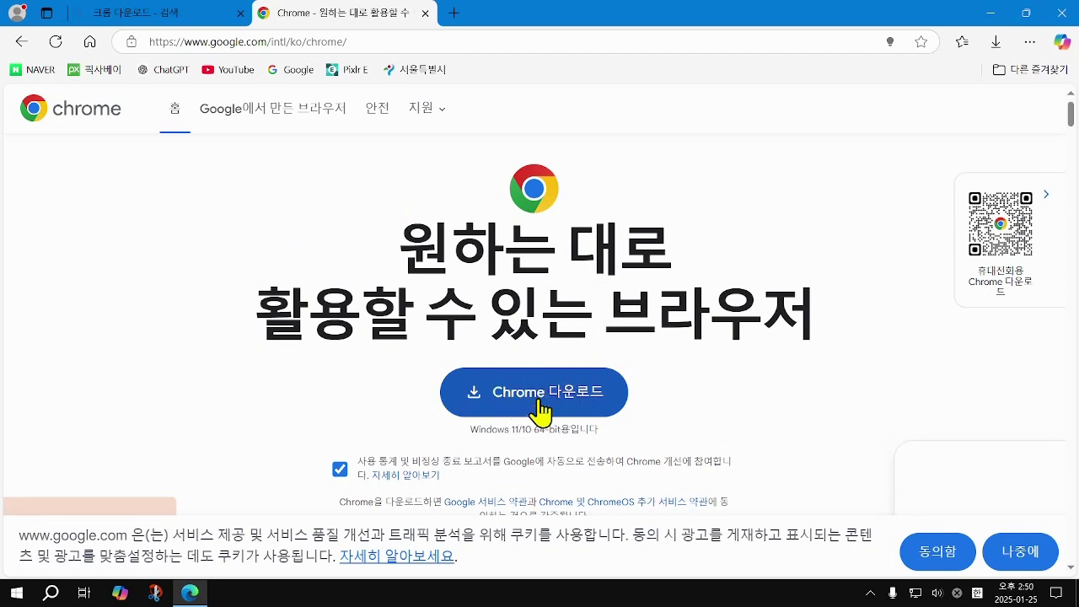
{"action": "left_click", "coordinate": [538, 404]}
{"action": "left_click", "coordinate": [553, 411]}
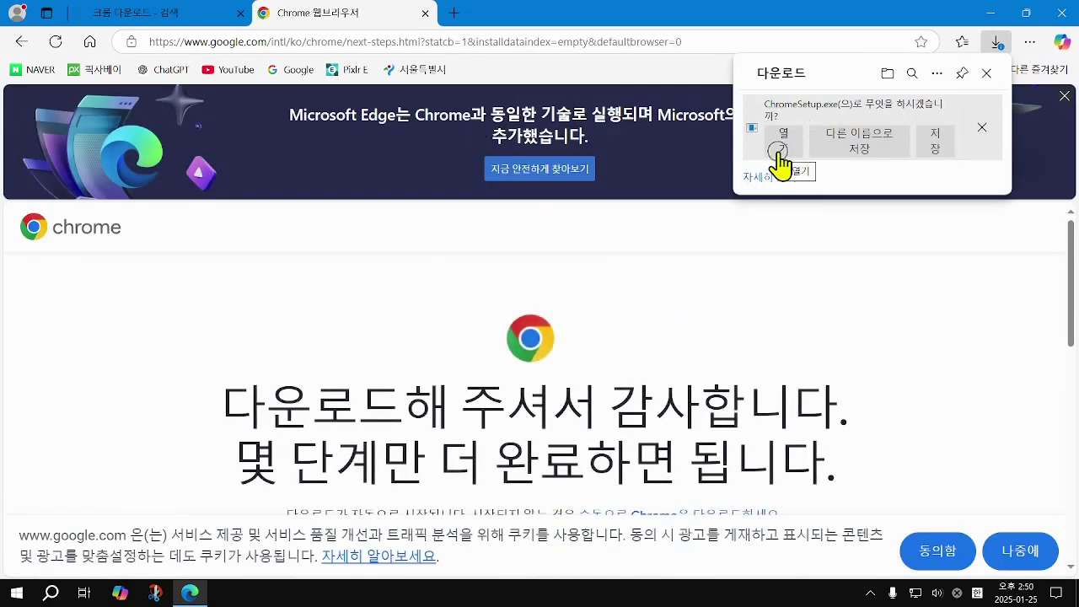
{"action": "left_click", "coordinate": [781, 152]}
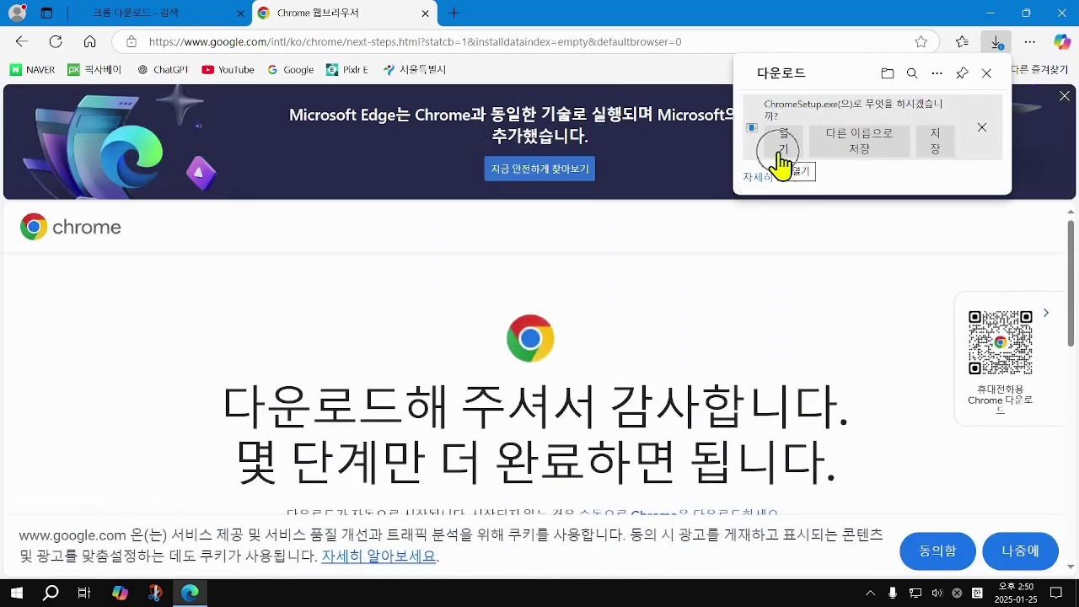
{"action": "left_click", "coordinate": [781, 154]}
{"action": "key", "text": "ctrl"}
{"action": "left_click", "coordinate": [781, 154]}
{"action": "left_click", "coordinate": [778, 155]}
{"action": "left_click", "coordinate": [784, 155]}
{"action": "left_click", "coordinate": [783, 156]}
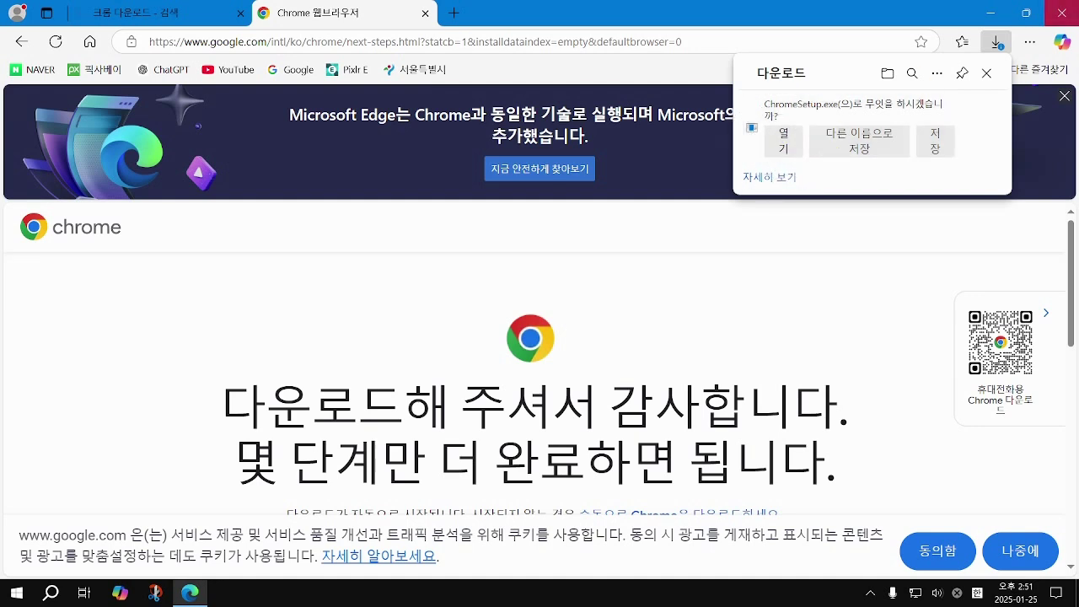
Close Microsoft Edge and switch to Google Chrome in a maximized window.
{"action": "left_click", "coordinate": [1059, 15]}
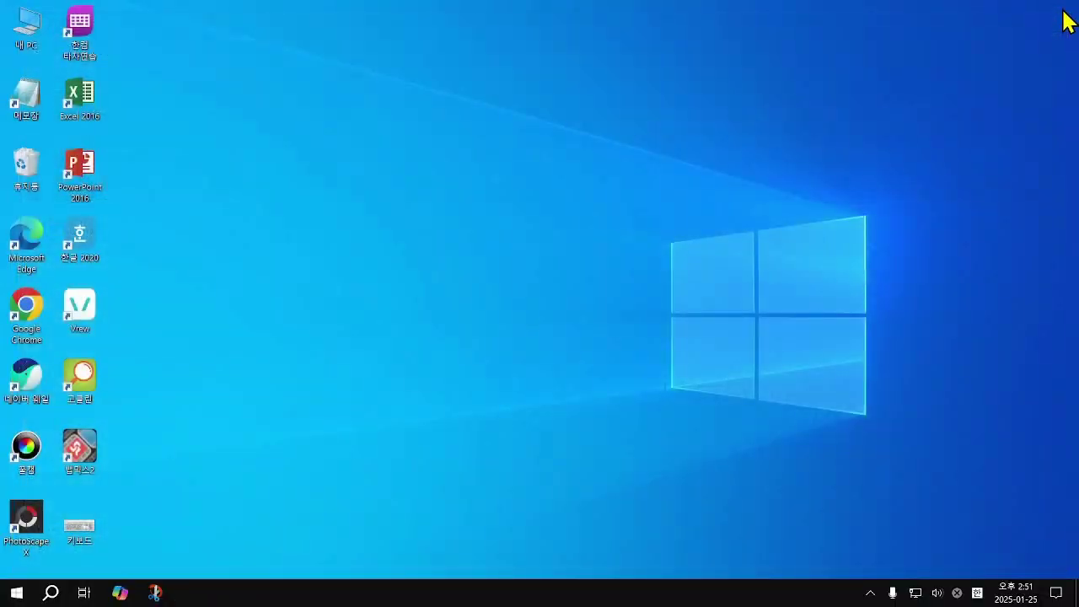
{"action": "double_click", "coordinate": [28, 314]}
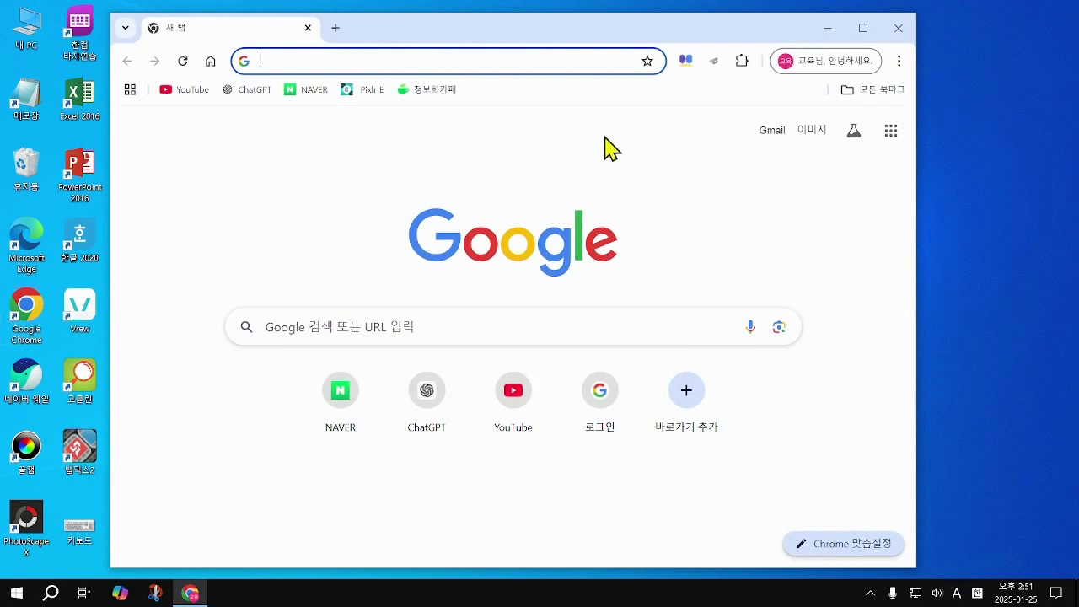
{"action": "left_click", "coordinate": [863, 30]}
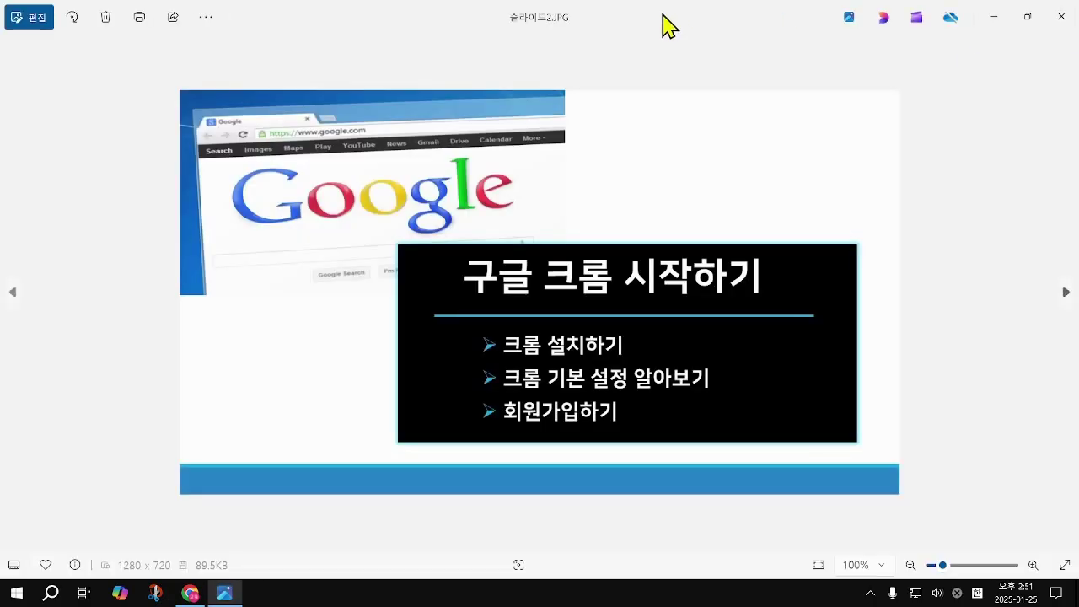
{"action": "left_click_drag", "start_coordinate": [663, 14], "coordinate": [1078, 51]}
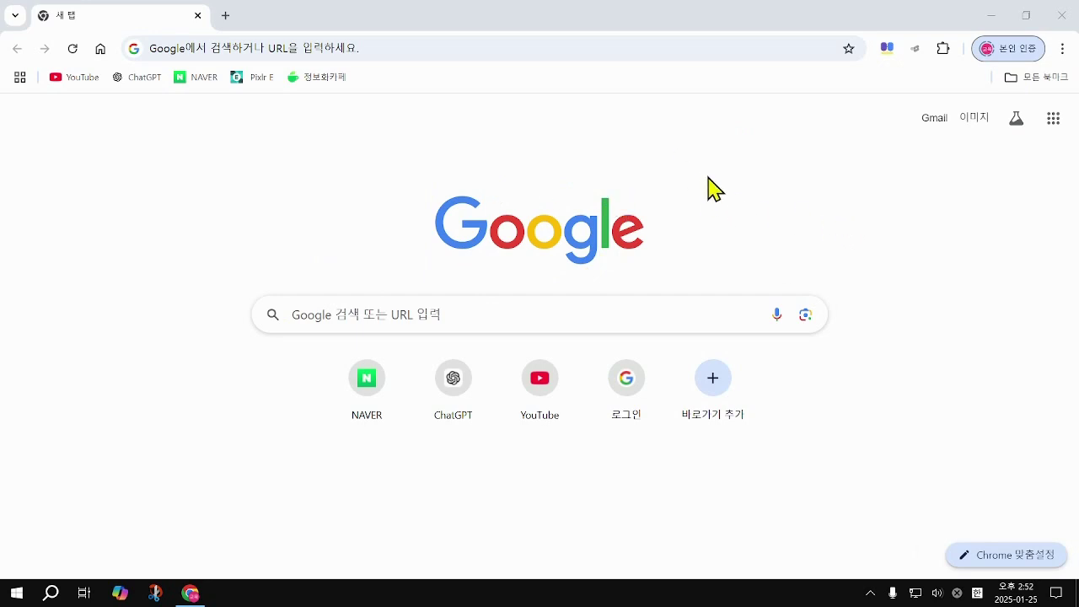
{"action": "left_click", "coordinate": [1064, 53]}
{"action": "left_click", "coordinate": [1066, 57]}
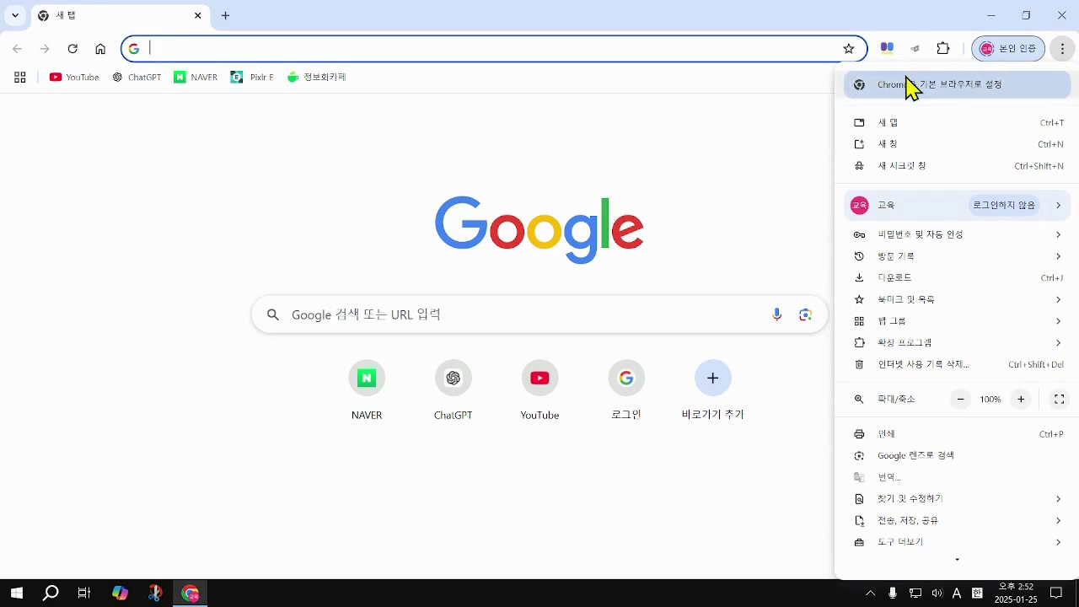
{"action": "scroll", "coordinate": [936, 388], "scroll_direction": "down", "scroll_amount": 1}
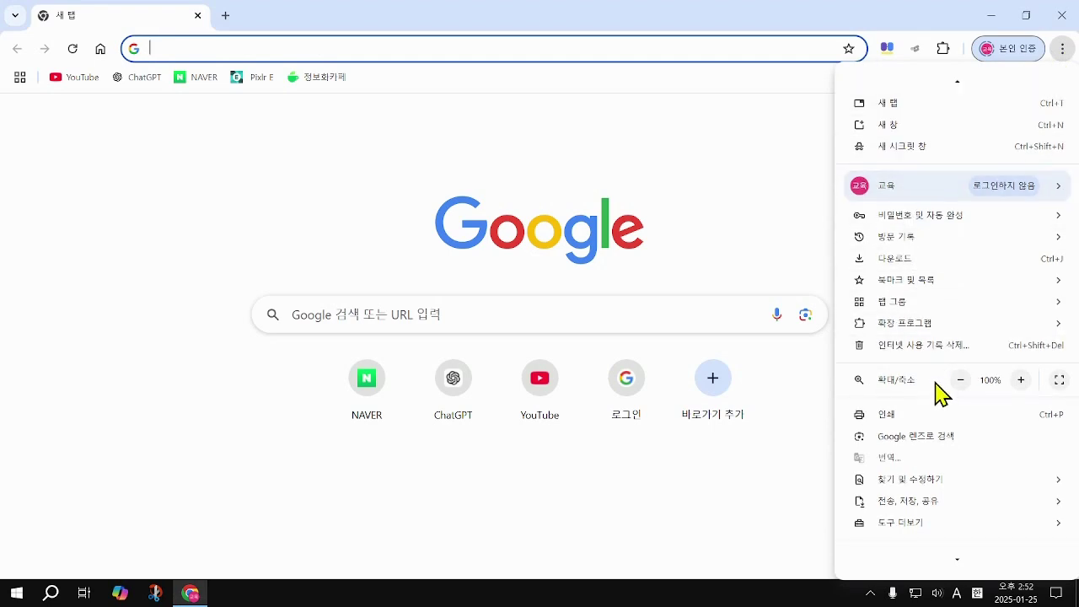
{"action": "scroll", "coordinate": [895, 527], "scroll_direction": "down", "scroll_amount": 2}
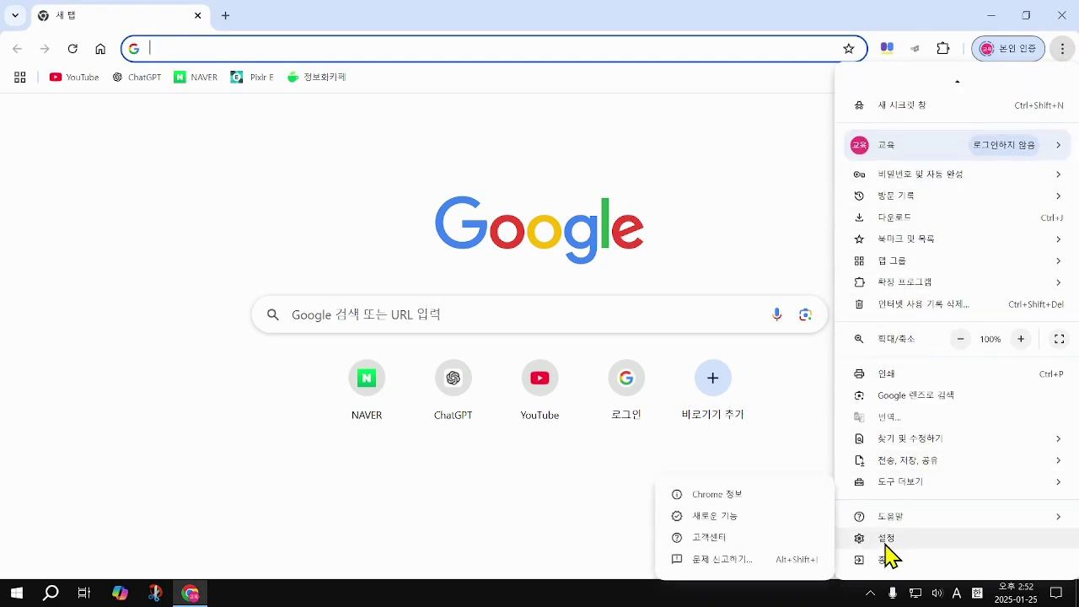
{"action": "left_click", "coordinate": [887, 548]}
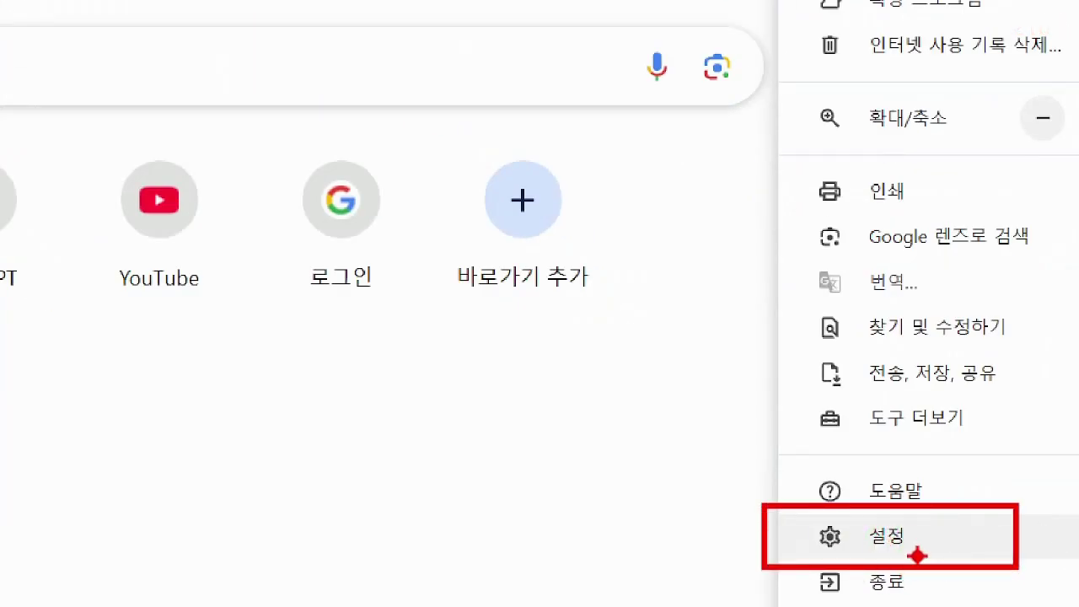
{"action": "key", "text": "Escape"}
{"action": "key", "text": "Escape"}
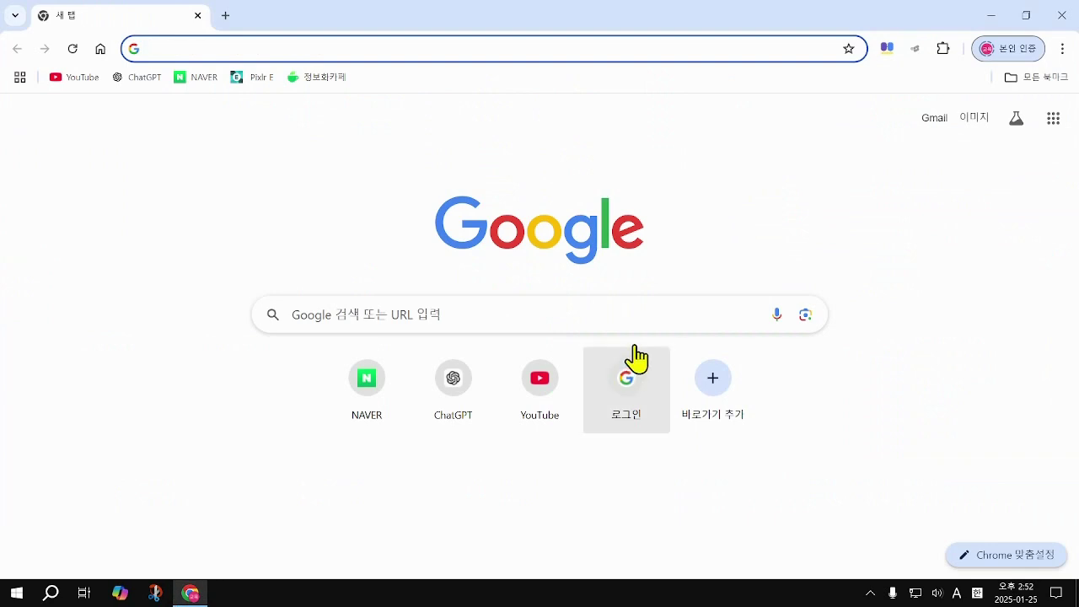
Open Chrome's settings (설정) and show the appearance (모양) section.
{"action": "left_click", "coordinate": [1065, 50]}
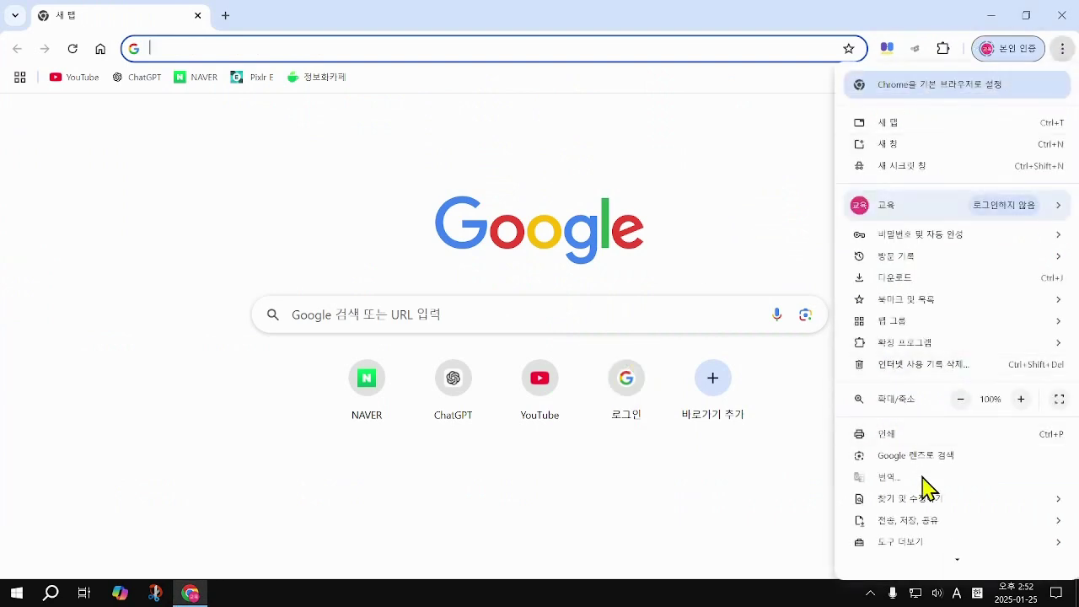
{"action": "scroll", "coordinate": [924, 485], "scroll_direction": "down", "scroll_amount": 2}
{"action": "left_click", "coordinate": [928, 538]}
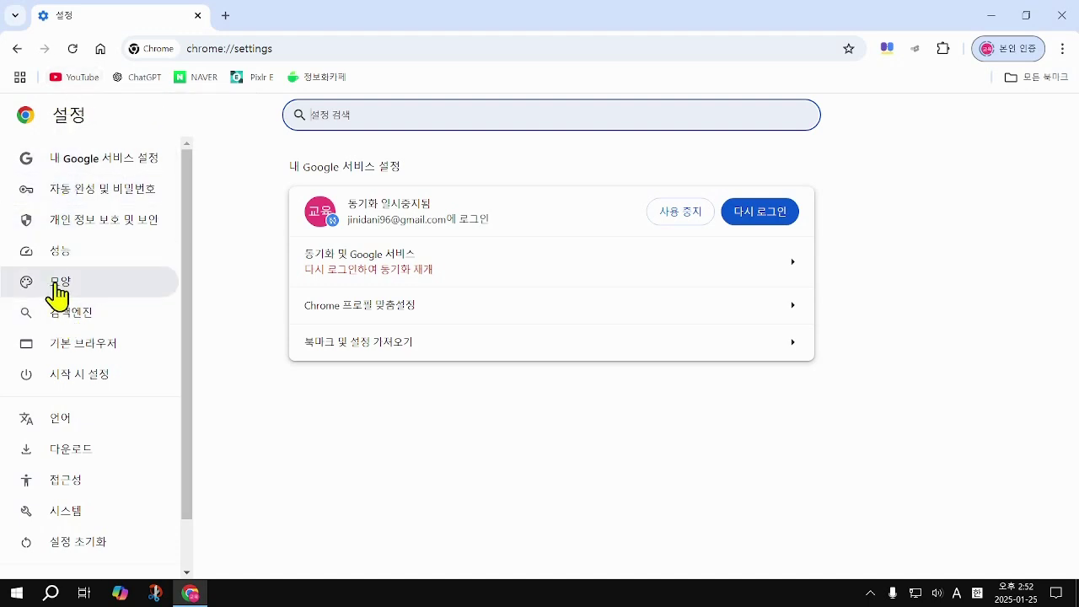
{"action": "key", "text": "ctrl"}
{"action": "key", "text": "ctrl"}
{"action": "key", "text": "ctrl"}
{"action": "key", "text": "ctrl"}
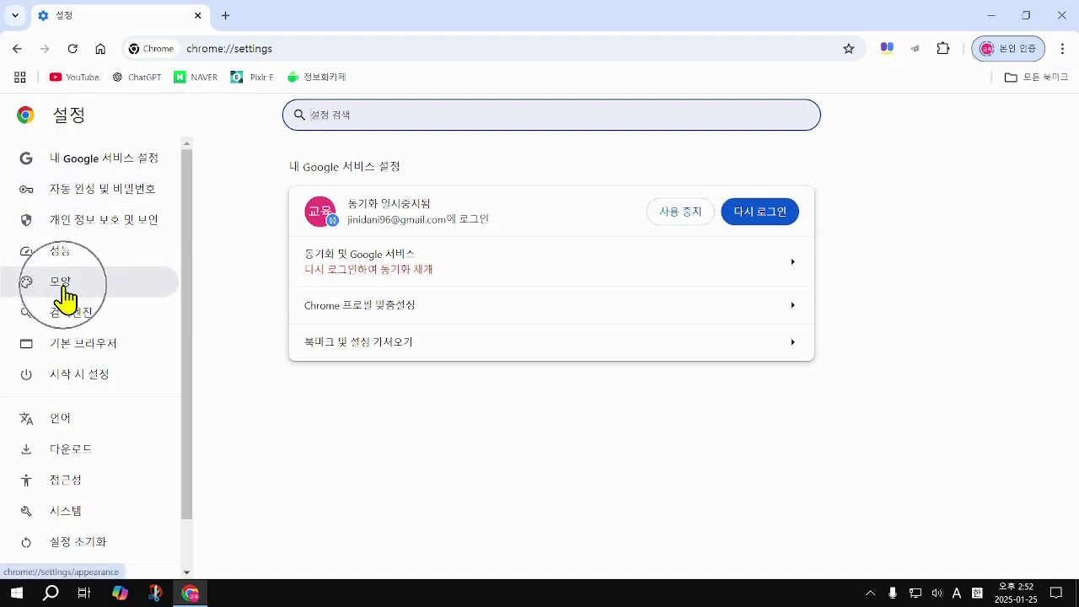
{"action": "key", "text": "ctrl"}
{"action": "left_click", "coordinate": [61, 286]}
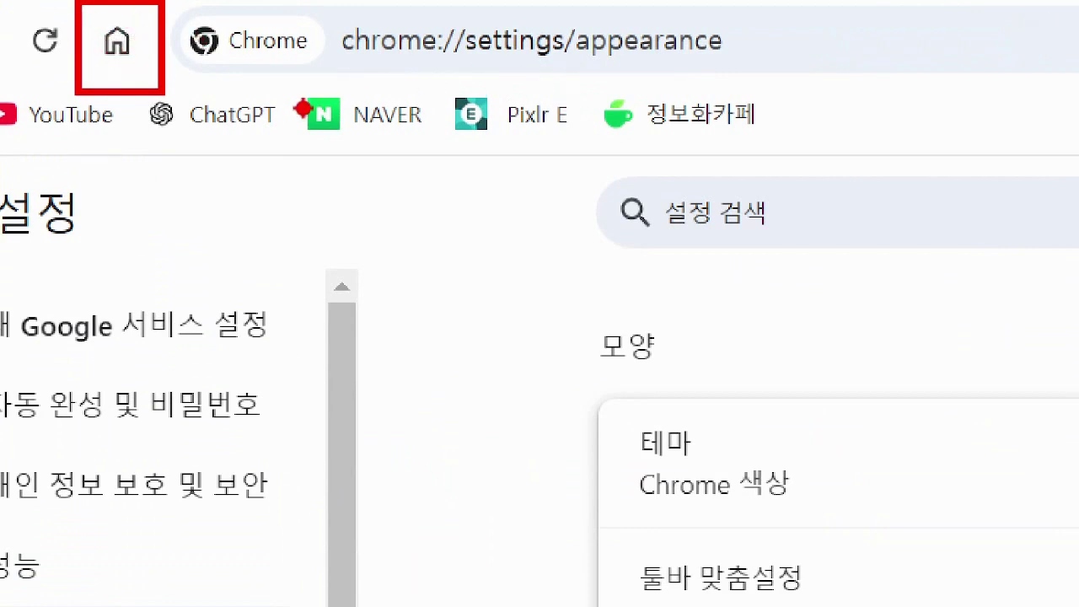
{"action": "mouse_move", "coordinate": [91, 10]}
{"action": "left_mouse_down"}
{"action": "mouse_move", "coordinate": [105, 59]}
{"action": "mouse_move", "coordinate": [137, 10]}
{"action": "left_mouse_up"}
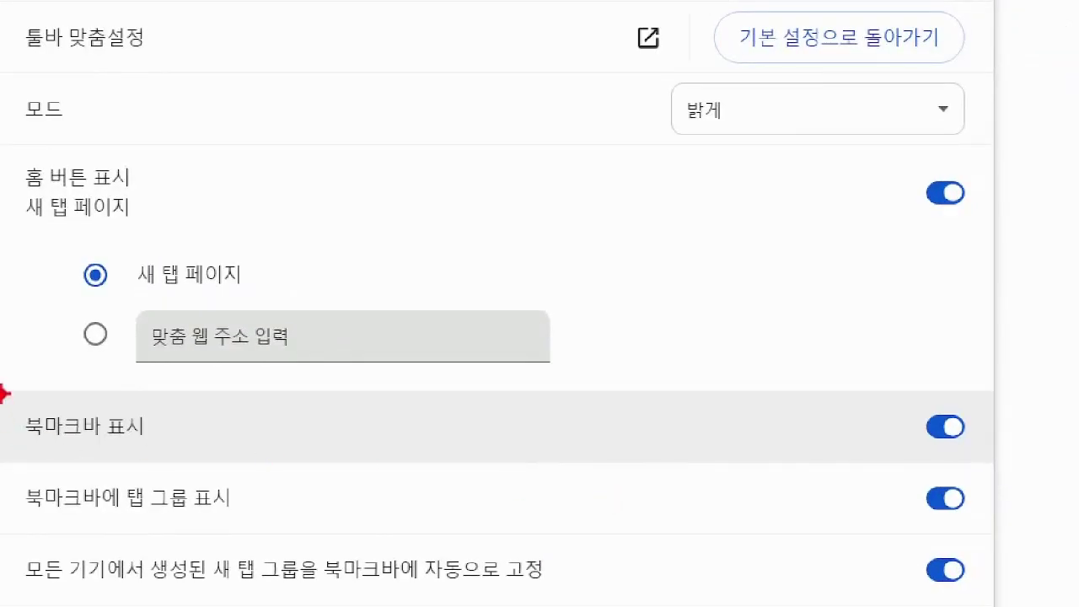
{"action": "left_click_drag", "start_coordinate": [2, 393], "coordinate": [196, 454]}
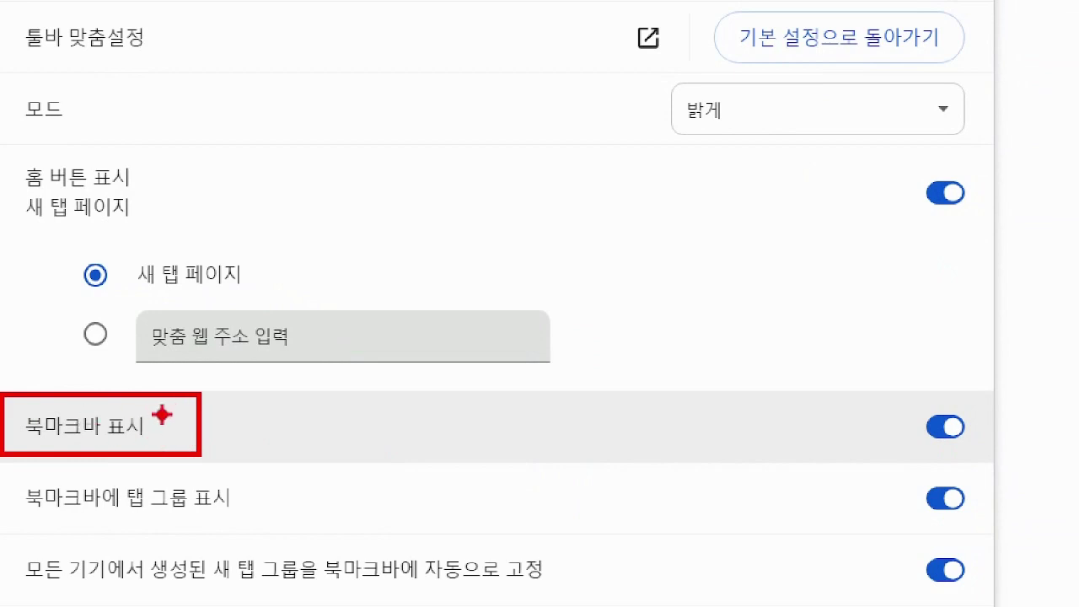
{"action": "mouse_move", "coordinate": [887, 401]}
{"action": "left_mouse_down"}
{"action": "mouse_move", "coordinate": [891, 428]}
{"action": "mouse_move", "coordinate": [1001, 468]}
{"action": "left_mouse_up"}
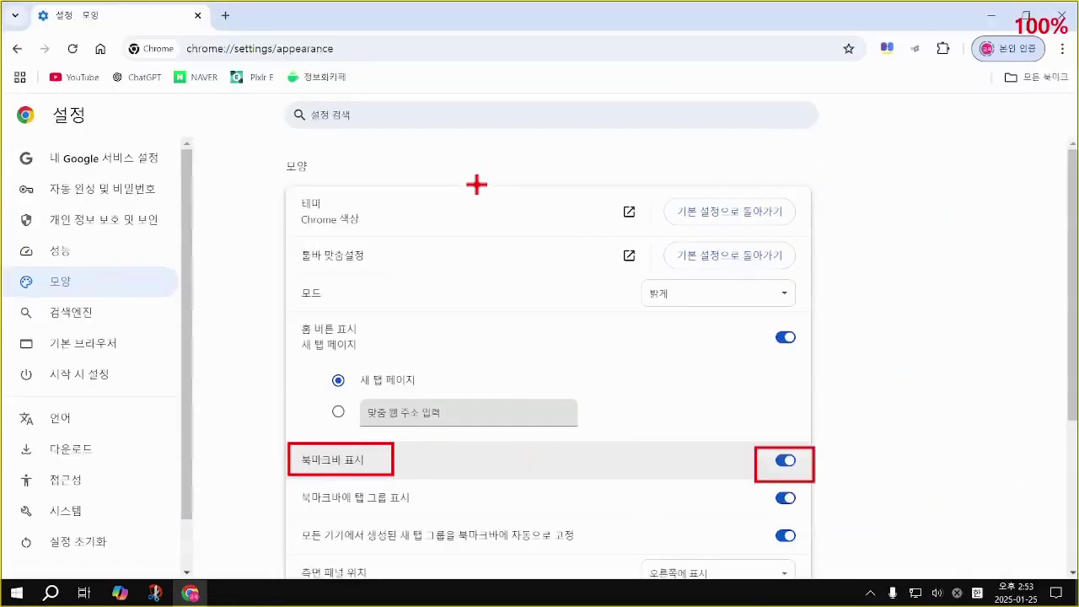
{"action": "mouse_move", "coordinate": [27, 61]}
{"action": "left_mouse_down"}
{"action": "mouse_move", "coordinate": [264, 92]}
{"action": "mouse_move", "coordinate": [454, 92]}
{"action": "left_mouse_up"}
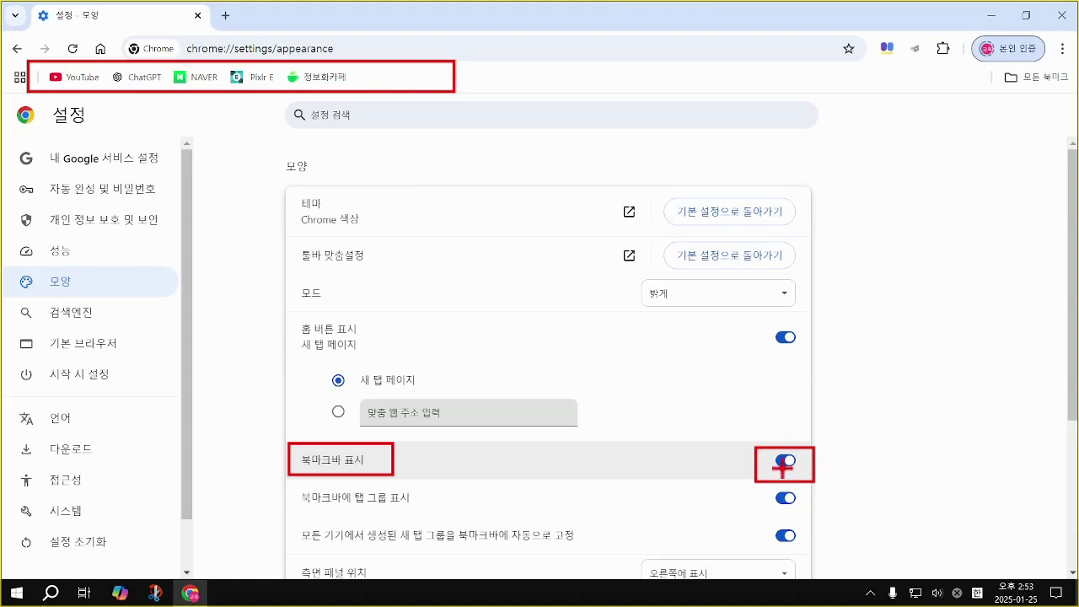
{"action": "left_click", "coordinate": [633, 439]}
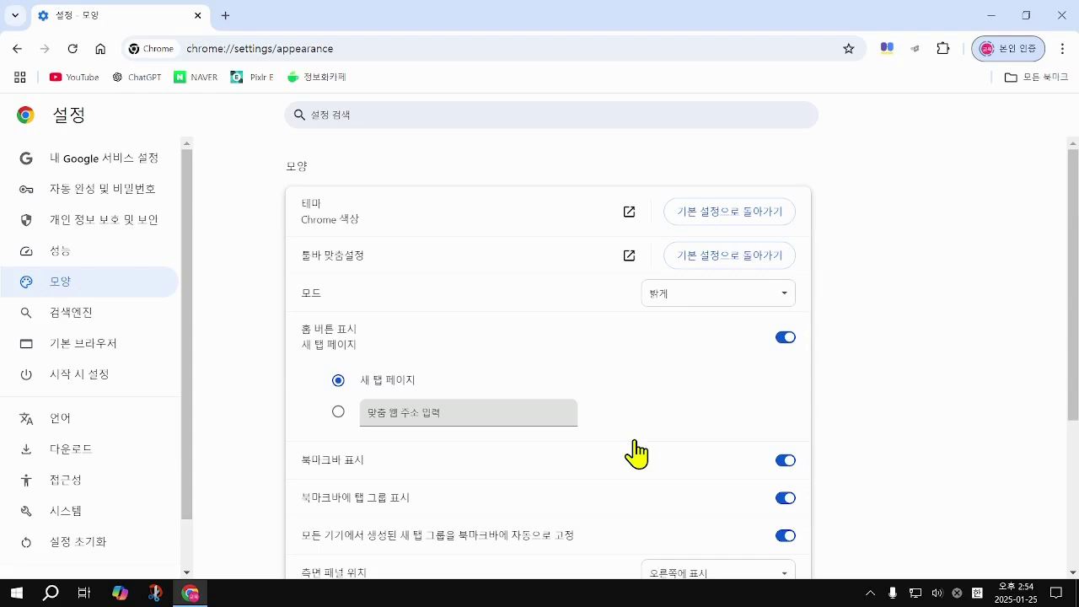
Open the 다운로드 settings and review the download location and the option to confirm each file's save location before downloading.
{"action": "left_click", "coordinate": [59, 466]}
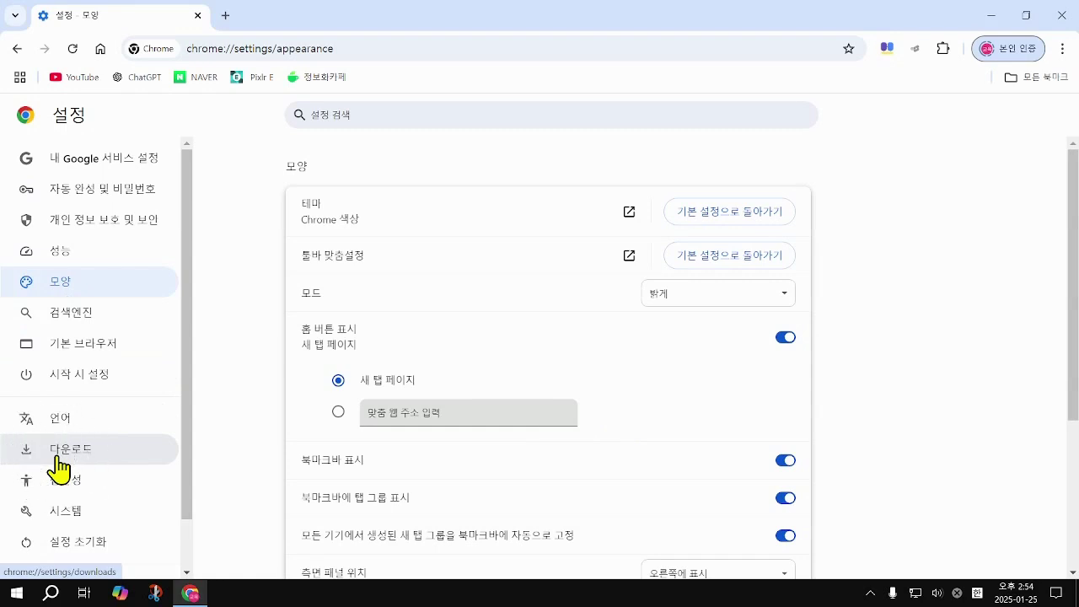
{"action": "left_click", "coordinate": [59, 466]}
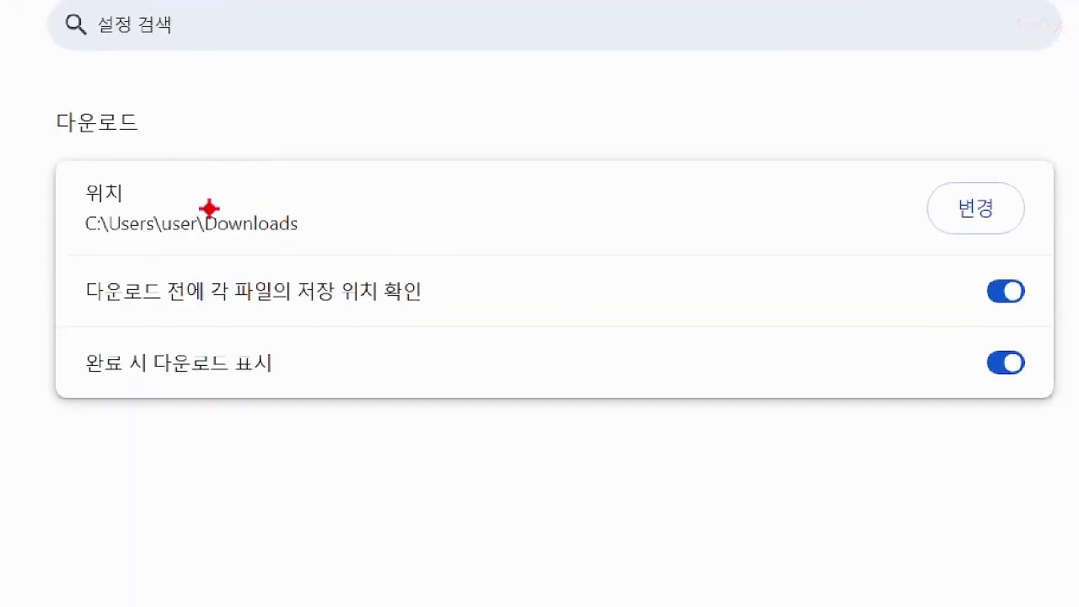
{"action": "left_click_drag", "start_coordinate": [189, 204], "coordinate": [361, 250]}
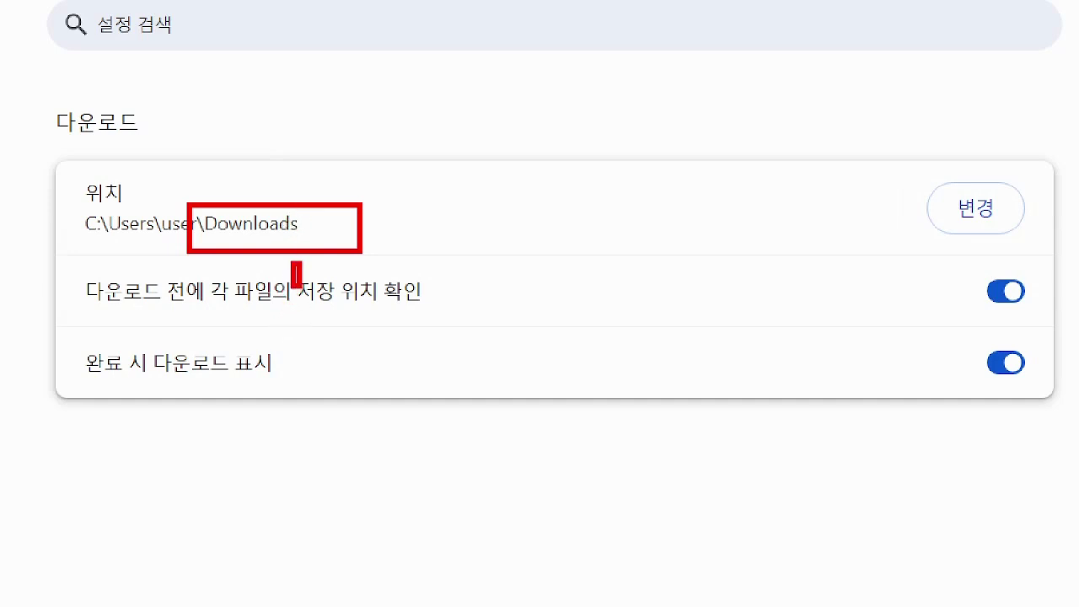
{"action": "mouse_move", "coordinate": [293, 261]}
{"action": "left_mouse_down"}
{"action": "mouse_move", "coordinate": [400, 317]}
{"action": "mouse_move", "coordinate": [444, 322]}
{"action": "left_mouse_up"}
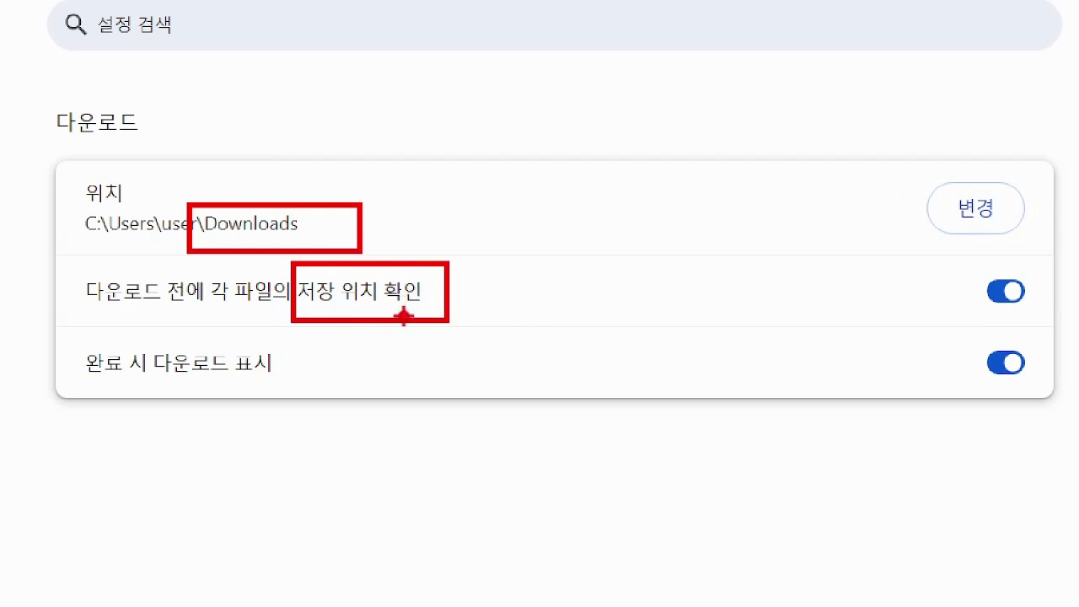
{"action": "mouse_move", "coordinate": [962, 259]}
{"action": "left_mouse_down"}
{"action": "mouse_move", "coordinate": [1019, 327]}
{"action": "mouse_move", "coordinate": [1043, 324]}
{"action": "left_mouse_up"}
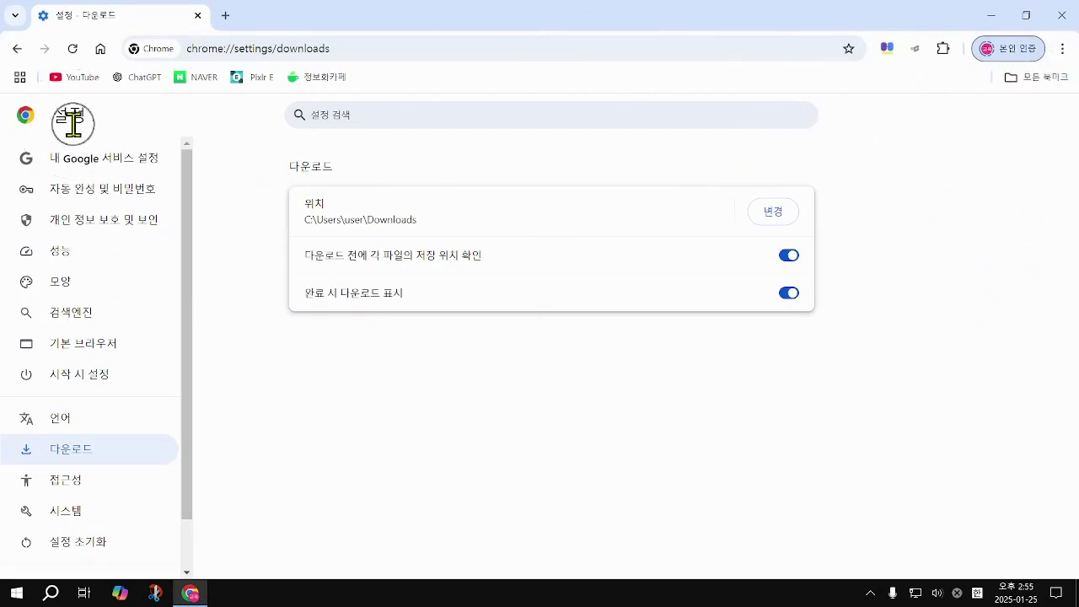
Revisit the 모양 and 다운로드 settings and return to the browser's home page.
{"action": "left_click", "coordinate": [77, 295]}
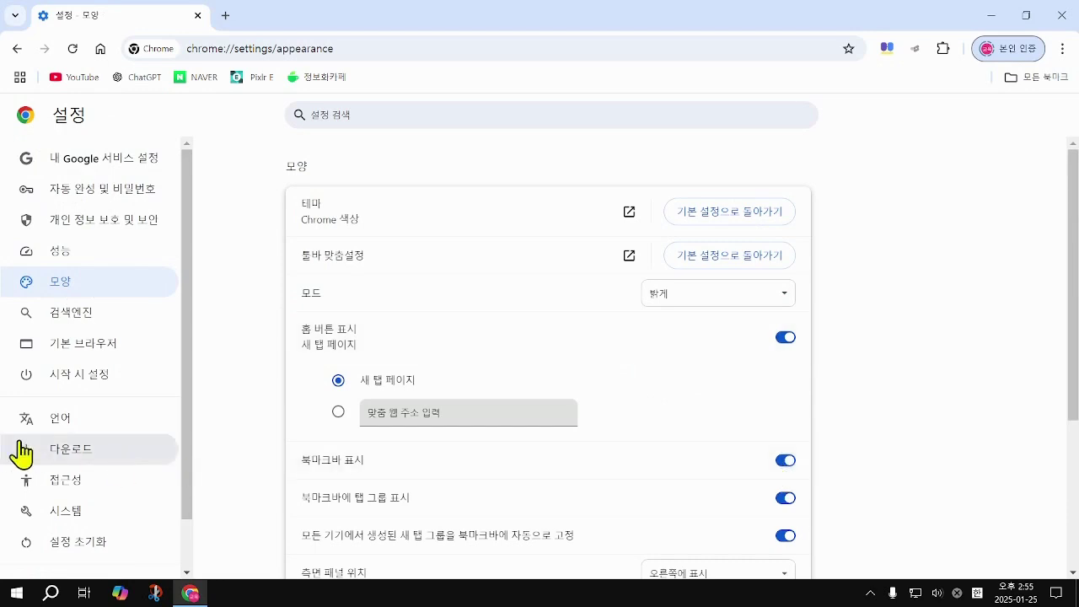
{"action": "left_click", "coordinate": [68, 455]}
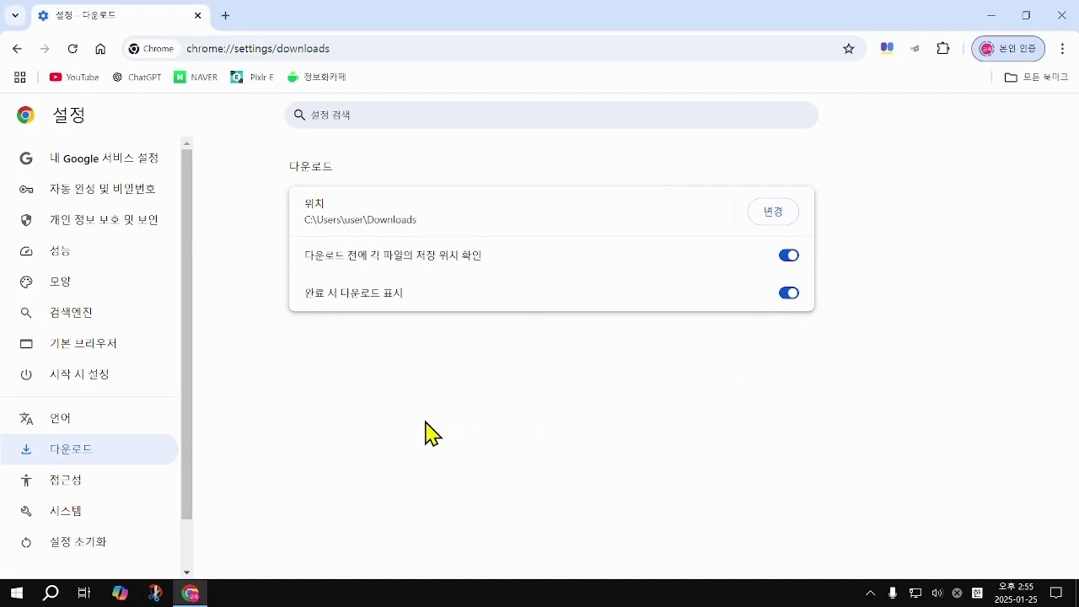
{"action": "left_click", "coordinate": [100, 50]}
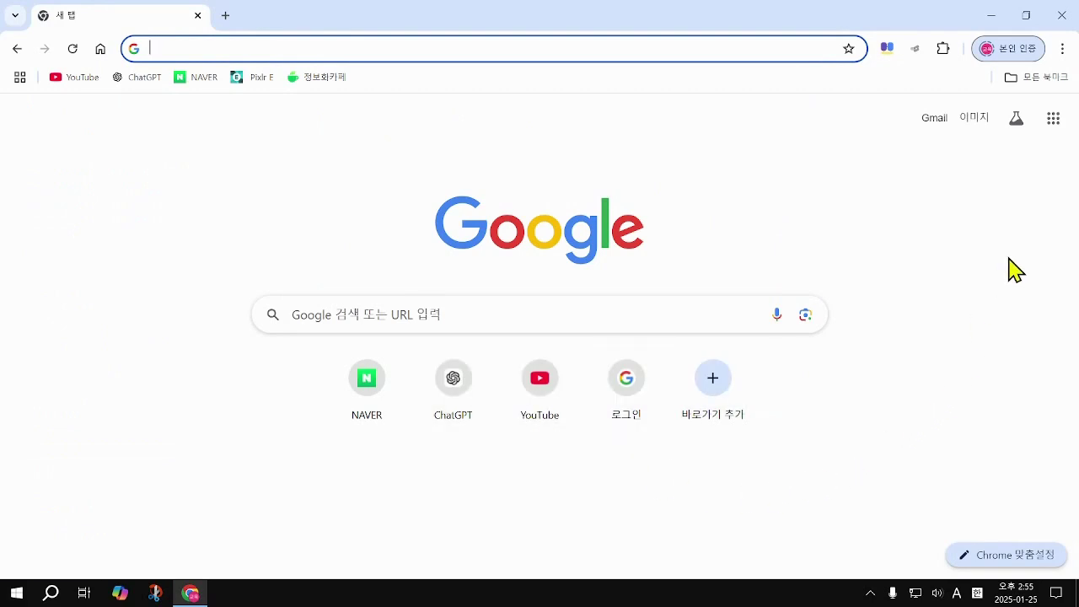
Open the Google apps list on the new tab page, look through the available apps and close the list.
{"action": "left_click", "coordinate": [1055, 131]}
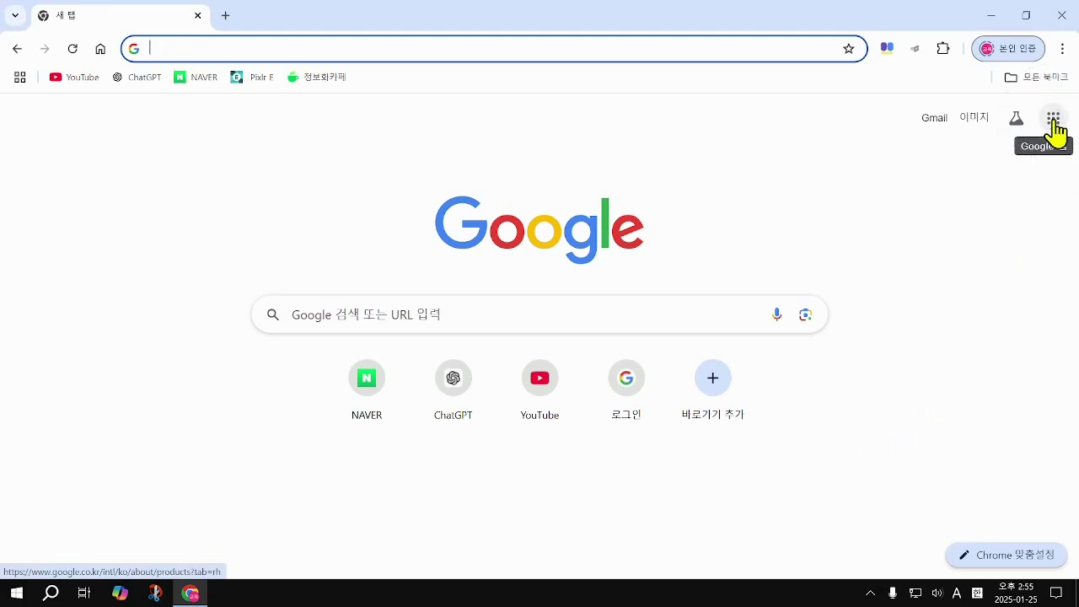
{"action": "left_click", "coordinate": [1054, 120]}
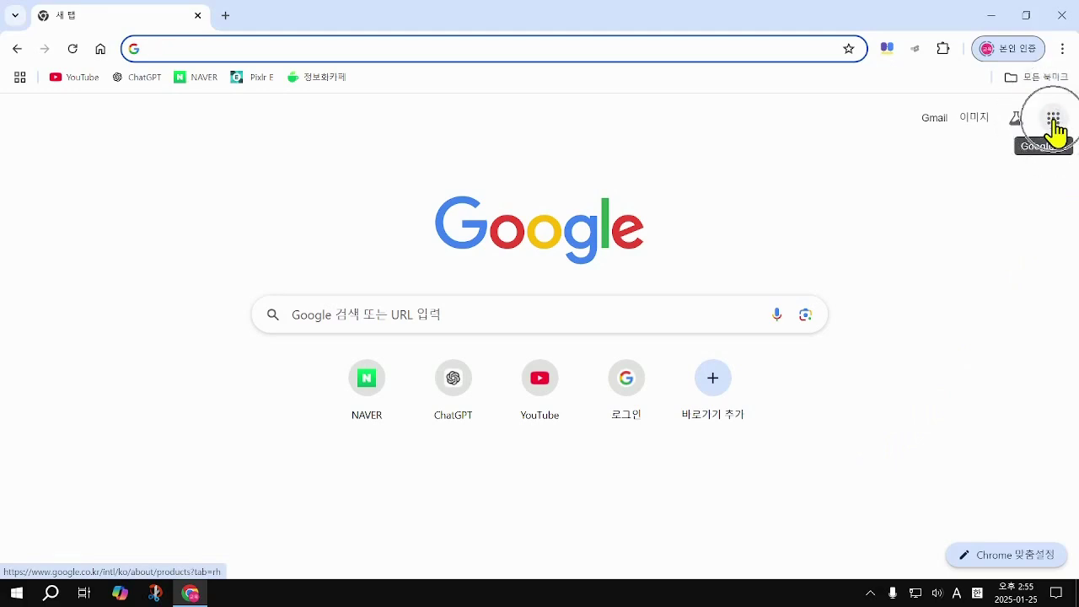
{"action": "left_click", "coordinate": [1054, 122]}
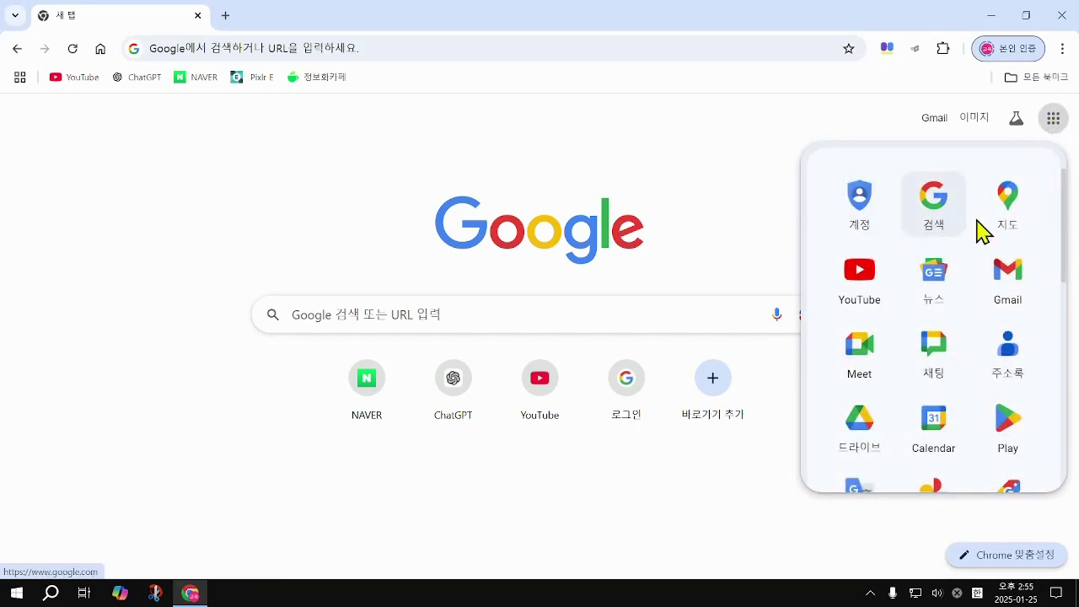
{"action": "scroll", "coordinate": [986, 337], "scroll_direction": "down", "scroll_amount": 2}
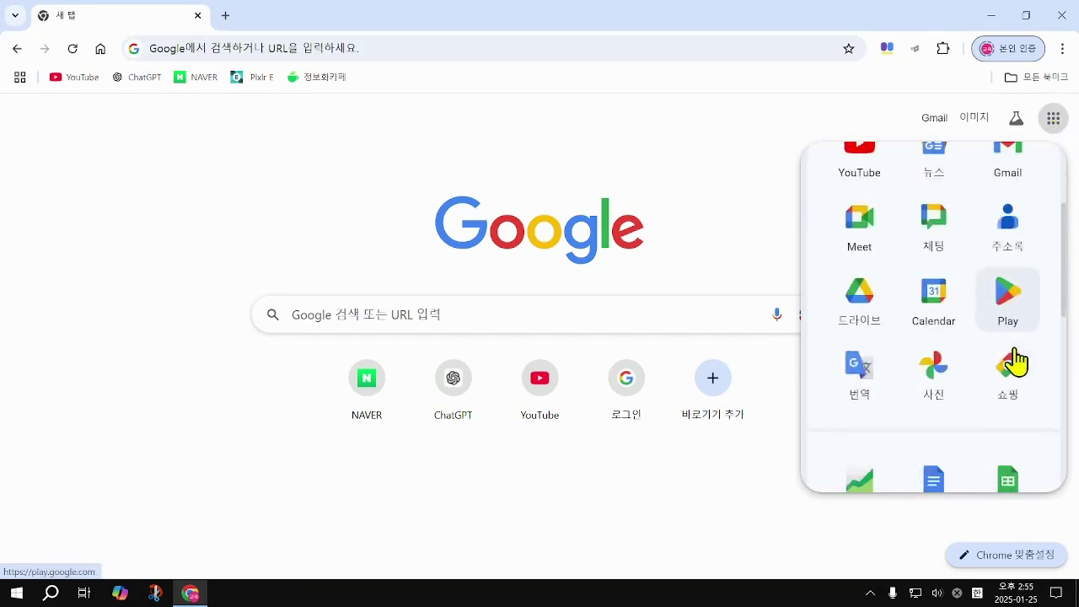
{"action": "scroll", "coordinate": [1027, 385], "scroll_direction": "up", "scroll_amount": 2}
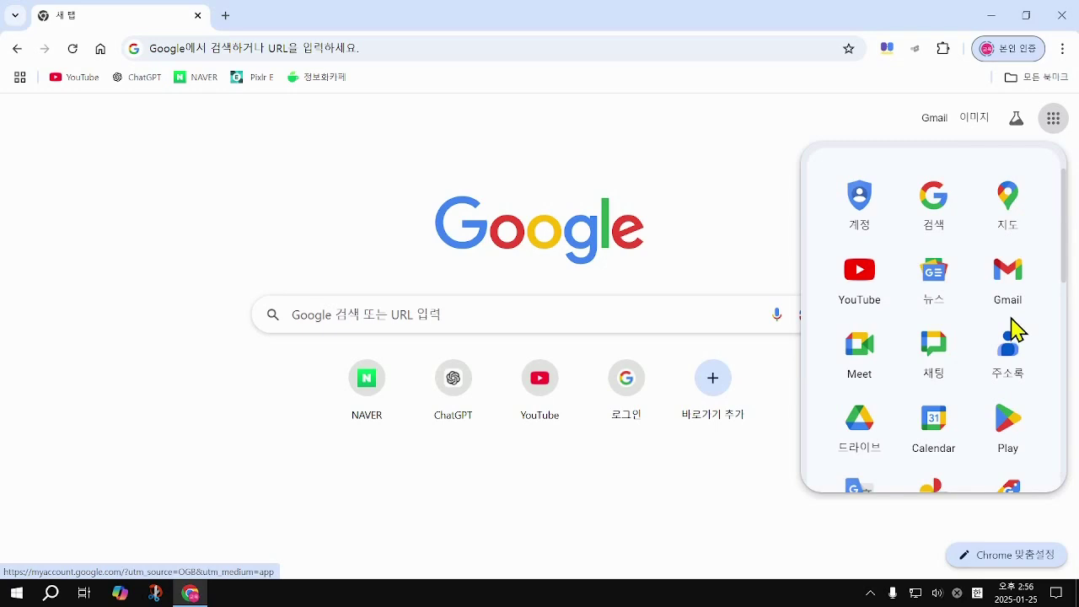
{"action": "left_click", "coordinate": [721, 265]}
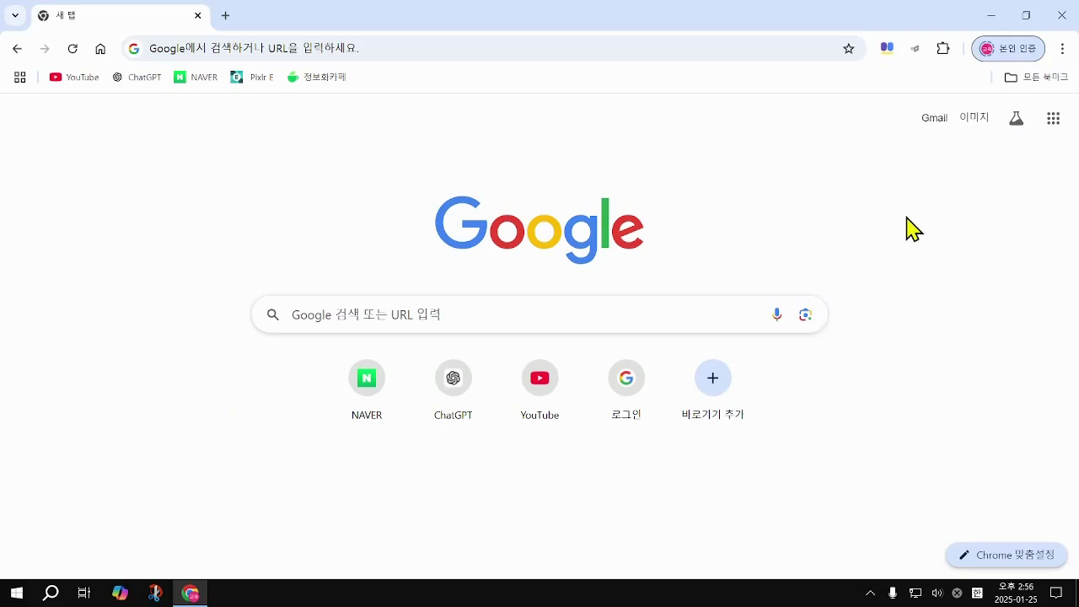
Open Google Search (검색) from the Google apps list.
{"action": "left_click", "coordinate": [934, 120]}
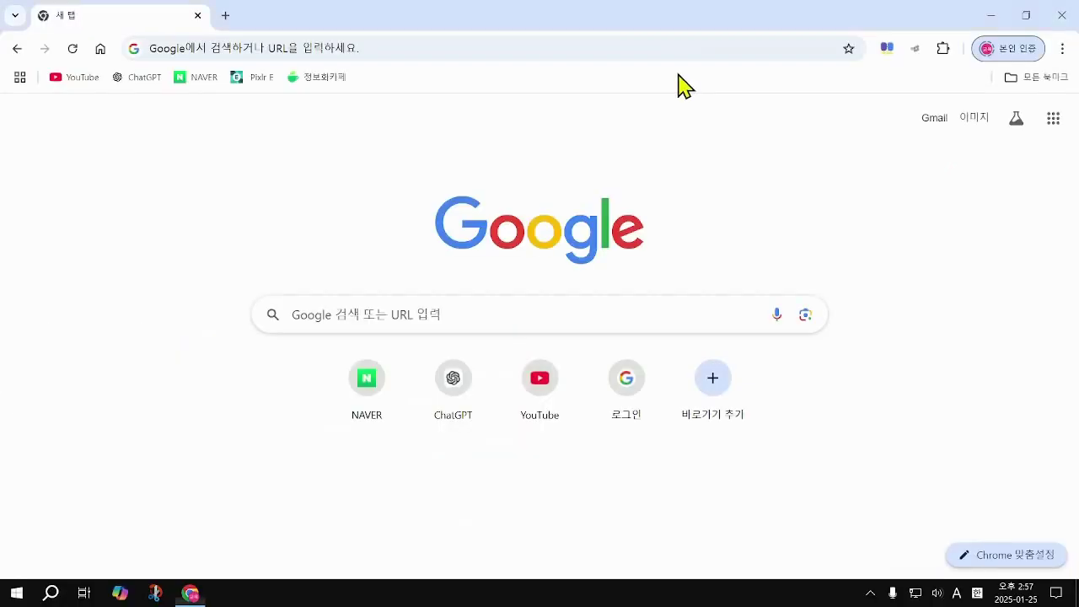
{"action": "left_click", "coordinate": [1054, 122]}
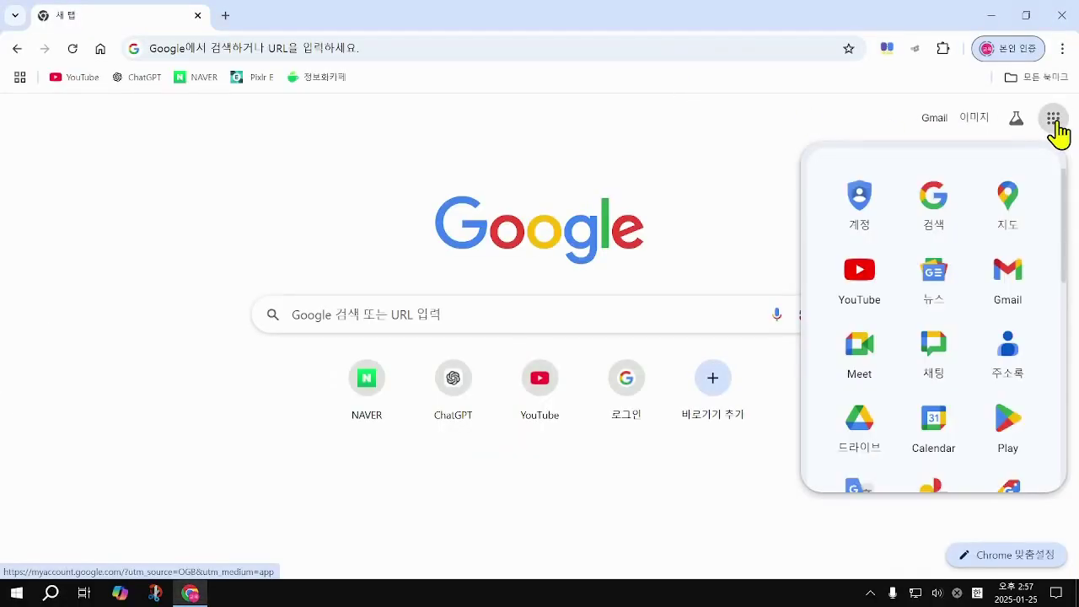
{"action": "left_click", "coordinate": [936, 209]}
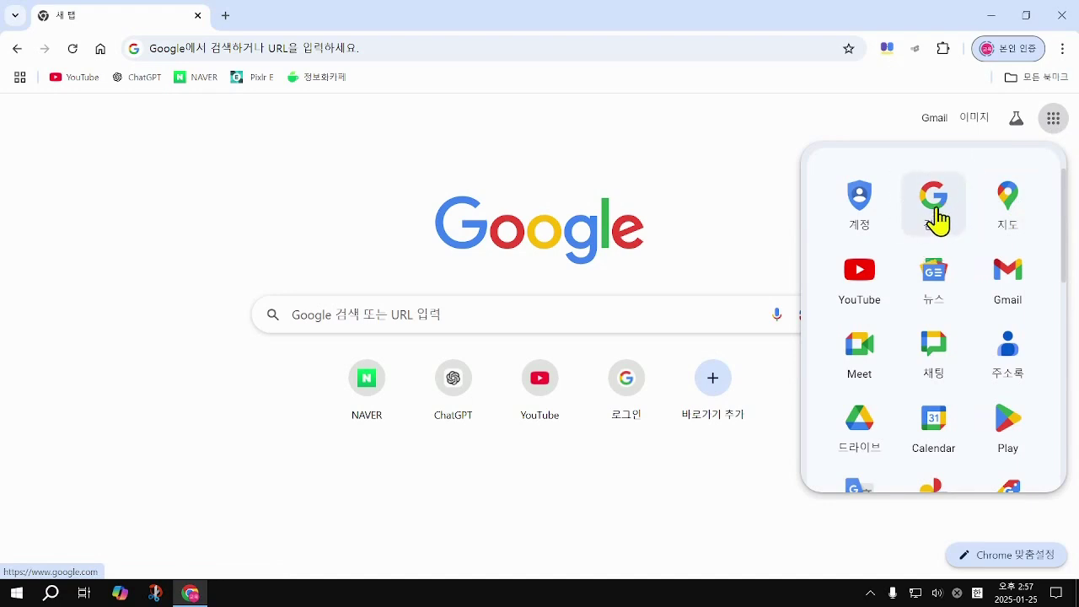
{"action": "left_click", "coordinate": [860, 434]}
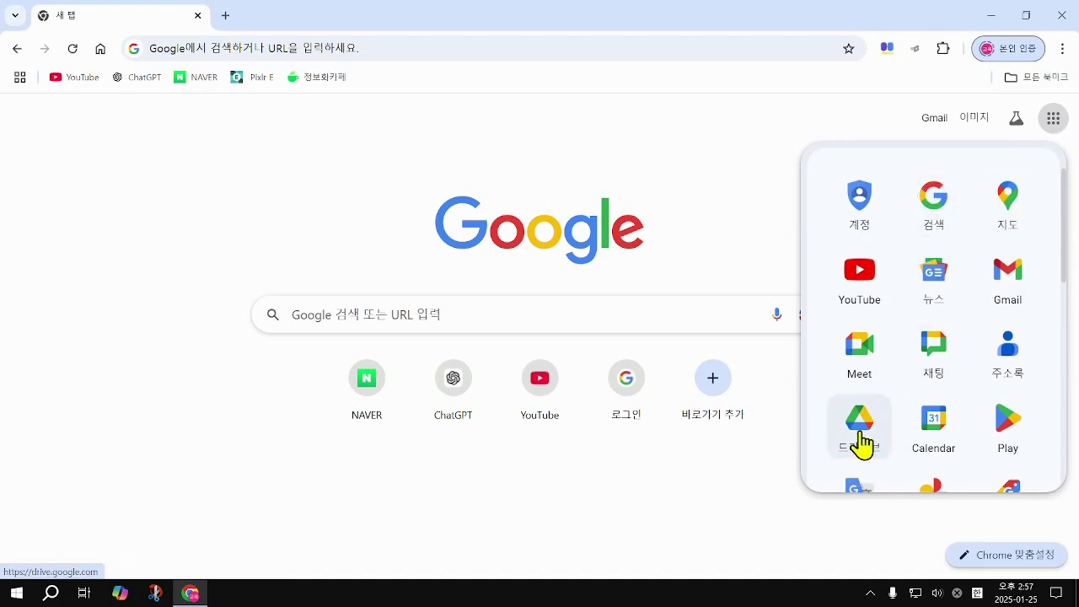
{"action": "left_click", "coordinate": [933, 213]}
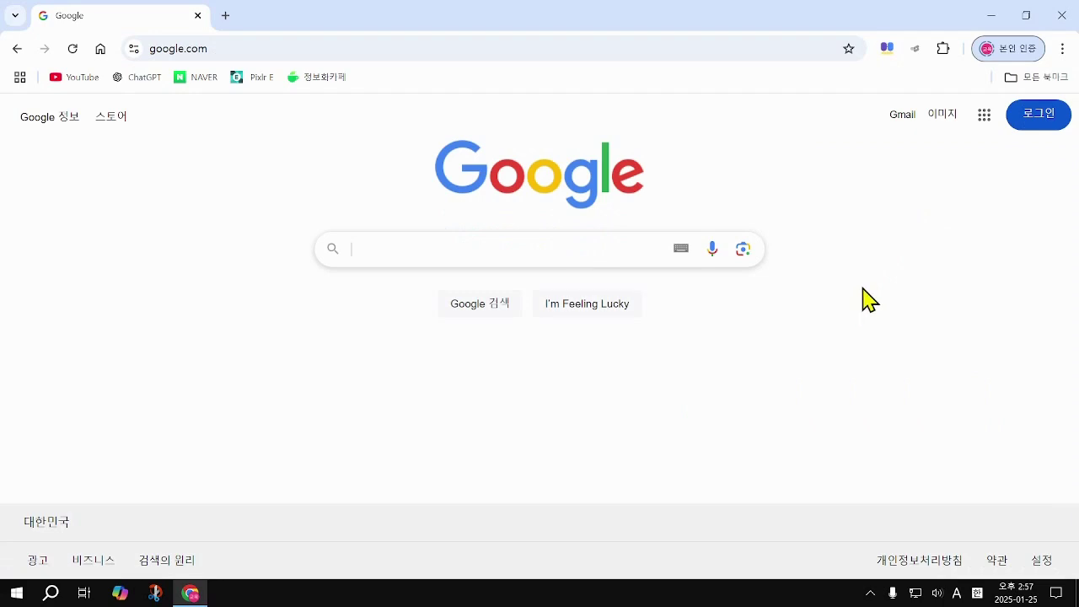
{"action": "left_click", "coordinate": [1034, 118]}
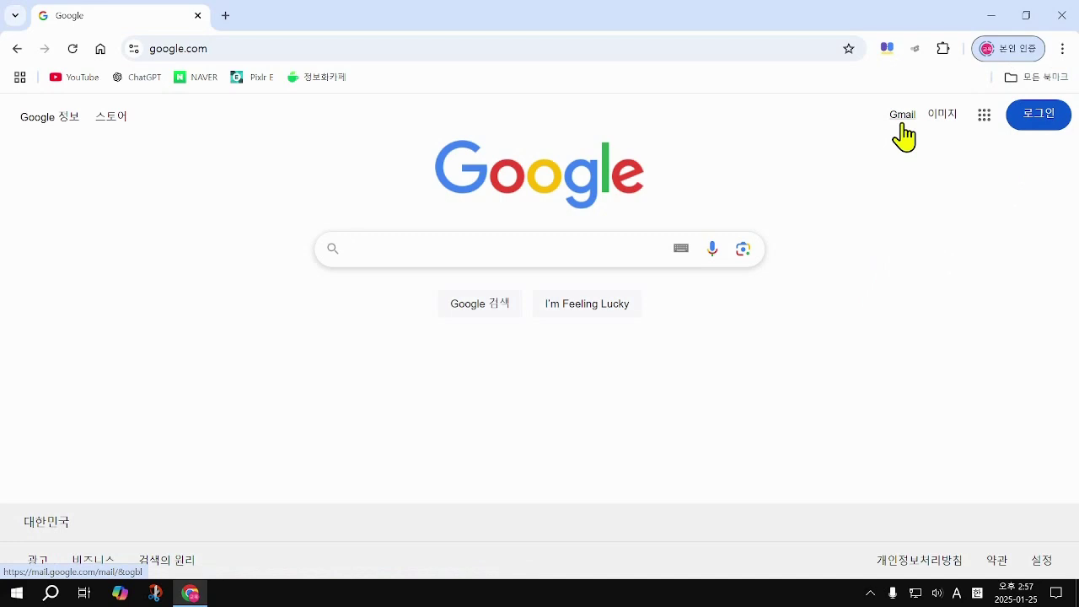
{"action": "left_click", "coordinate": [1042, 127]}
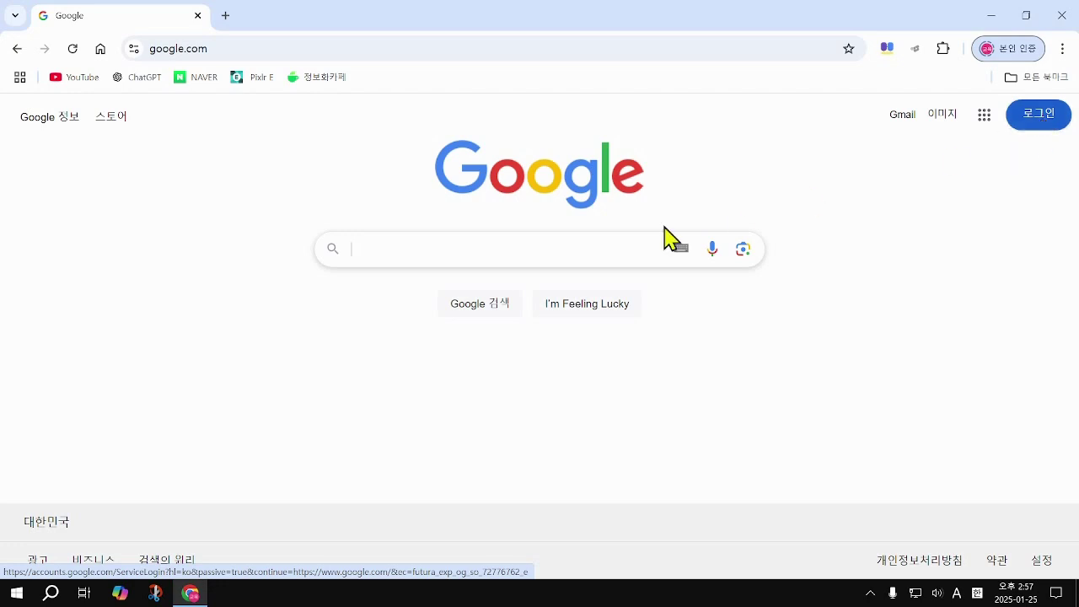
{"action": "left_click", "coordinate": [535, 207]}
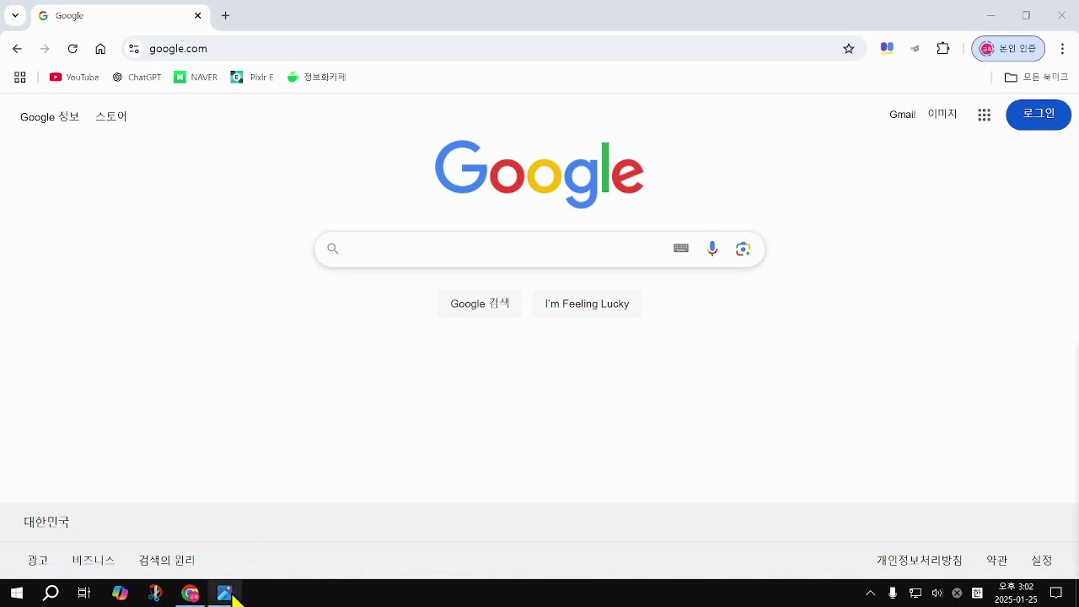
Bring up the image 다운로드 (1).jpg and examine the profile circle on its Google account (Google 계정) screen.
{"action": "mouse_move", "coordinate": [226, 597]}
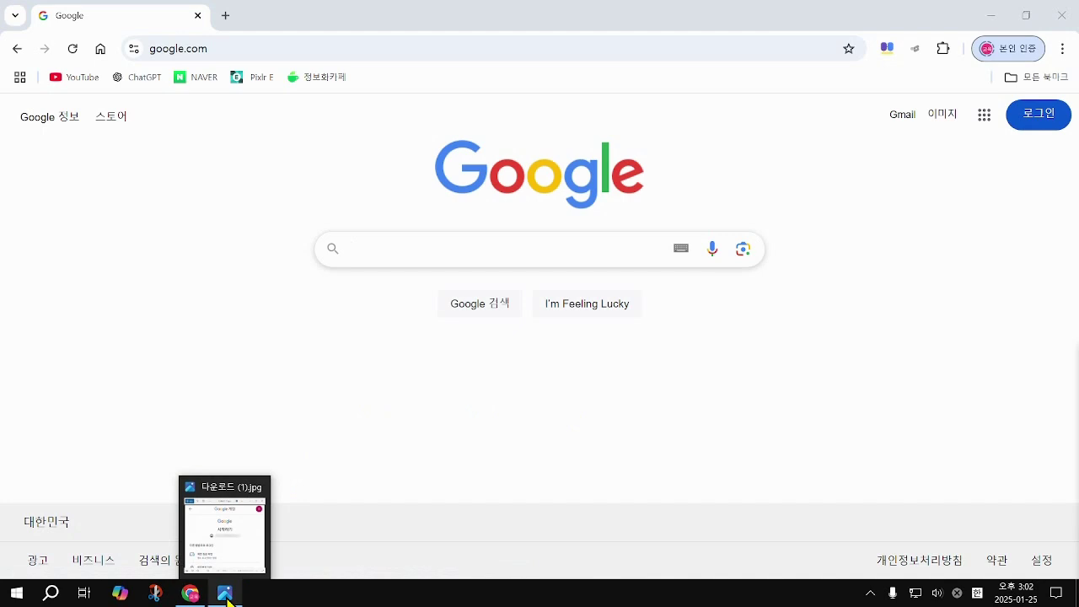
{"action": "left_click", "coordinate": [226, 596]}
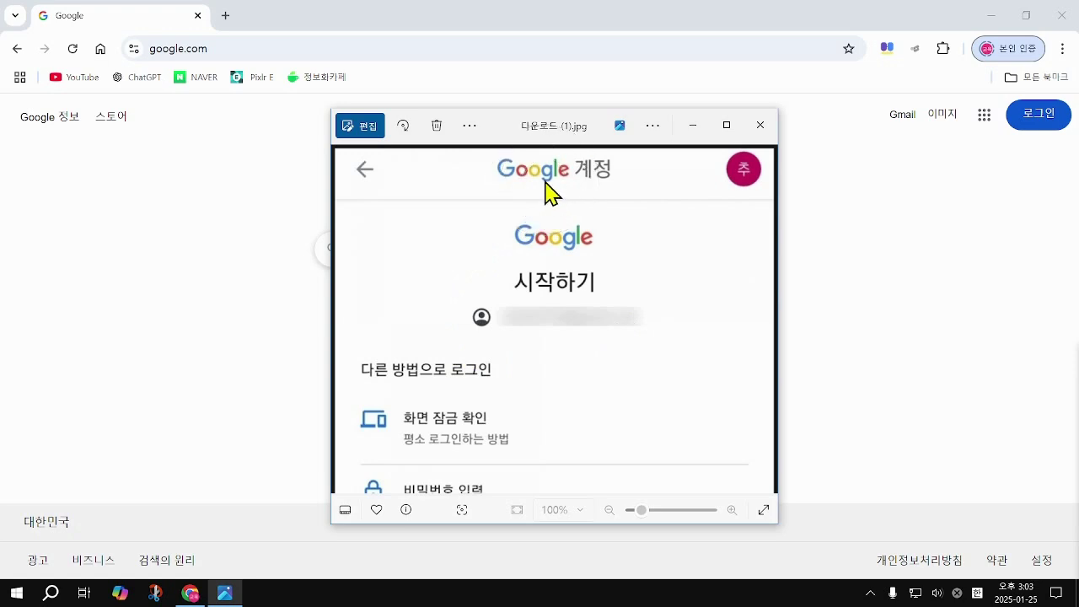
{"action": "left_click", "coordinate": [743, 177]}
{"action": "left_click", "coordinate": [744, 177]}
{"action": "left_click", "coordinate": [745, 177]}
{"action": "left_click", "coordinate": [745, 177]}
Examine the account e-mail line below 시작하기 in the image and minimize the image window.
{"action": "key", "text": "ctrl+1"}
{"action": "left_click", "coordinate": [430, 315]}
{"action": "mouse_move", "coordinate": [442, 282]}
{"action": "left_mouse_down"}
{"action": "mouse_move", "coordinate": [719, 369]}
{"action": "mouse_move", "coordinate": [798, 366]}
{"action": "left_mouse_up"}
{"action": "left_click_drag", "start_coordinate": [526, 300], "coordinate": [704, 334]}
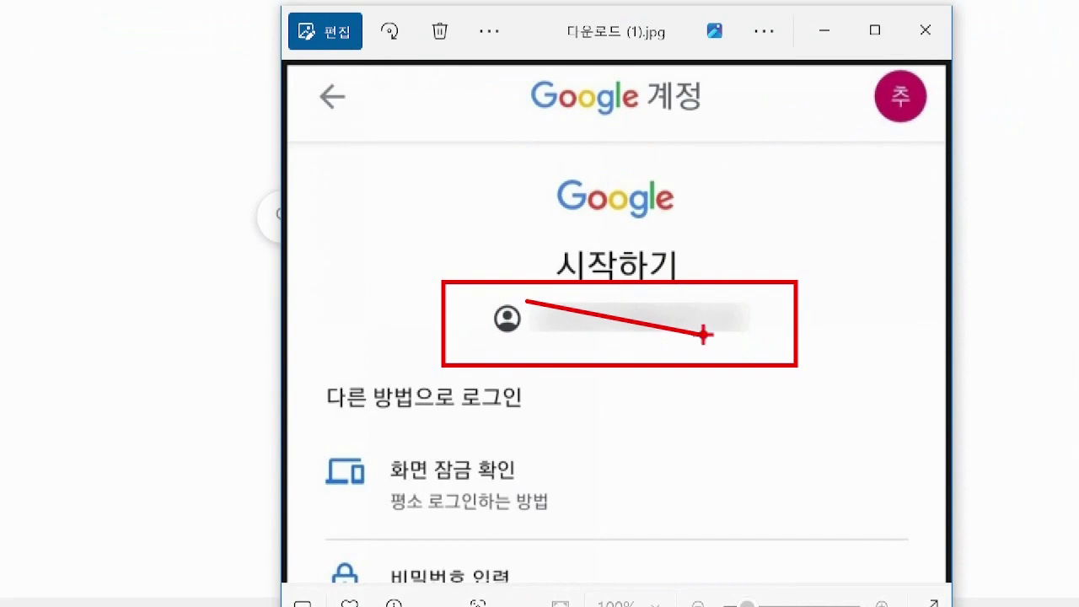
{"action": "key", "text": "ctrl+z"}
{"action": "mouse_move", "coordinate": [531, 299]}
{"action": "left_mouse_down"}
{"action": "mouse_move", "coordinate": [536, 325]}
{"action": "mouse_move", "coordinate": [759, 341]}
{"action": "left_mouse_up"}
{"action": "mouse_move", "coordinate": [641, 317]}
{"action": "left_mouse_down"}
{"action": "mouse_move", "coordinate": [635, 324]}
{"action": "mouse_move", "coordinate": [649, 328]}
{"action": "mouse_move", "coordinate": [696, 320]}
{"action": "left_mouse_up"}
{"action": "left_click", "coordinate": [659, 319]}
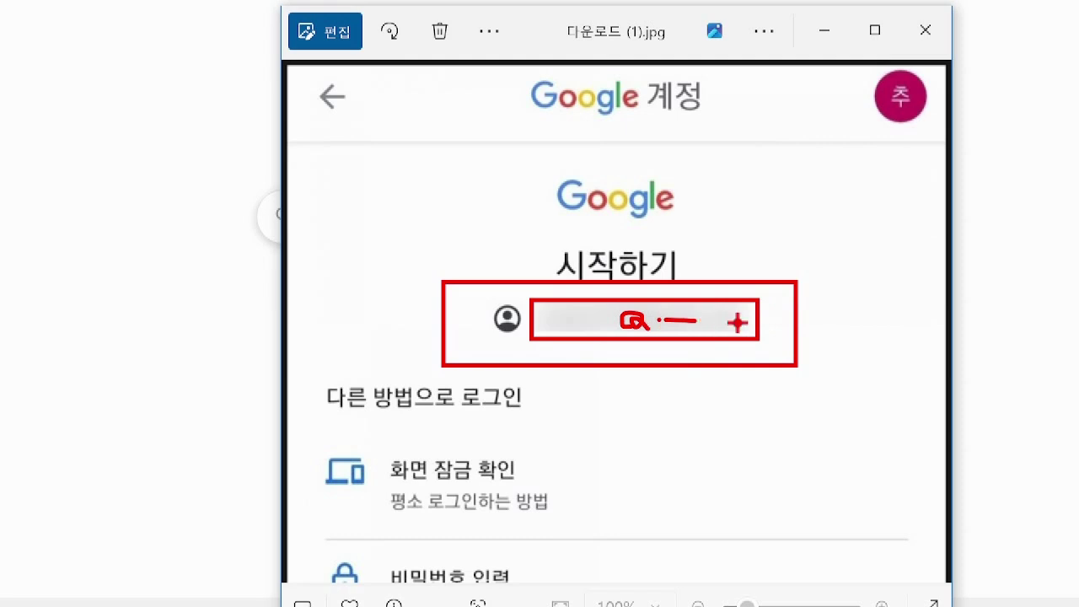
{"action": "left_click", "coordinate": [739, 323]}
{"action": "key", "text": "Escape"}
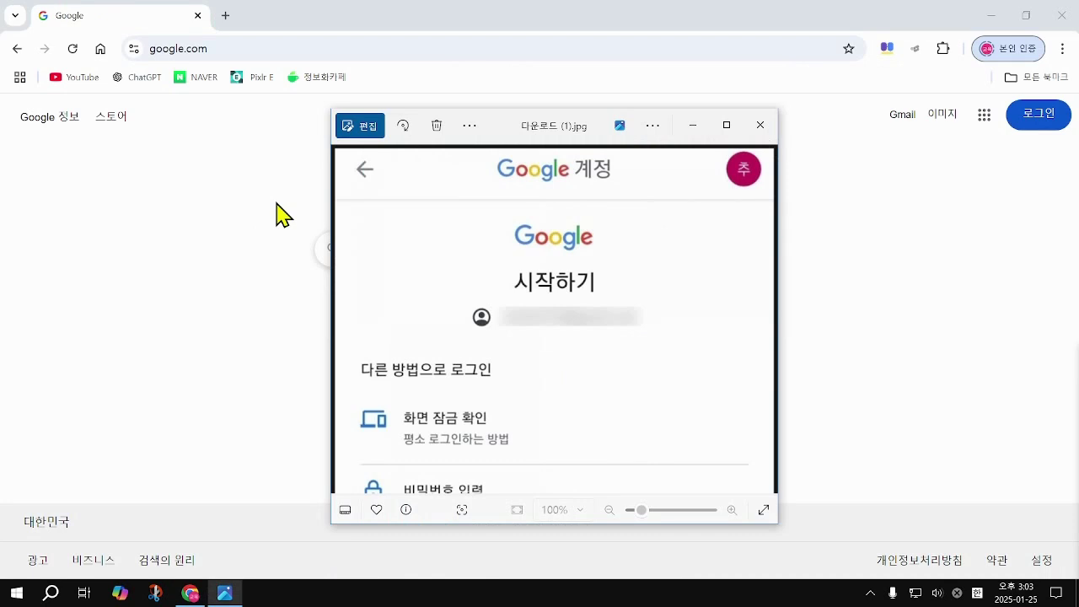
{"action": "left_click", "coordinate": [695, 126]}
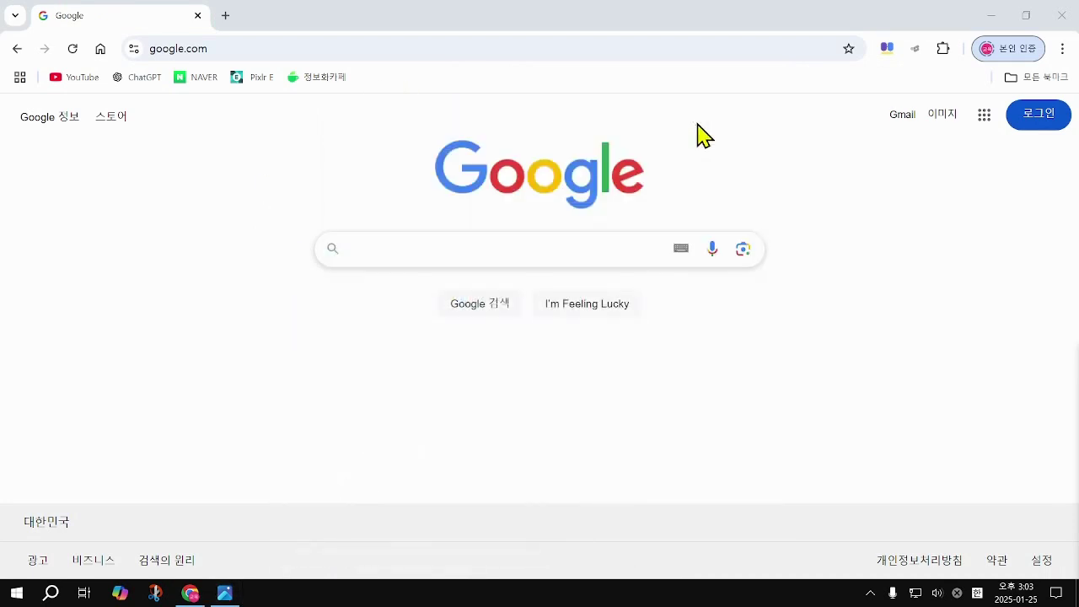
Open the Google sign-in page (로그인) and choose to use a different account (다른 계정 사용).
{"action": "left_click", "coordinate": [1040, 127]}
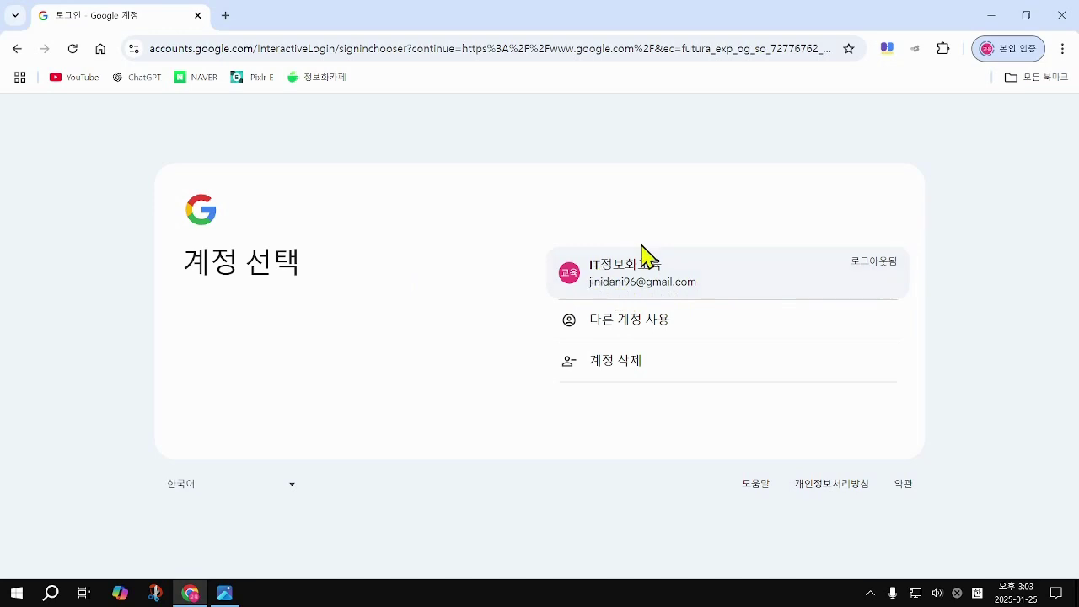
{"action": "left_click", "coordinate": [620, 276]}
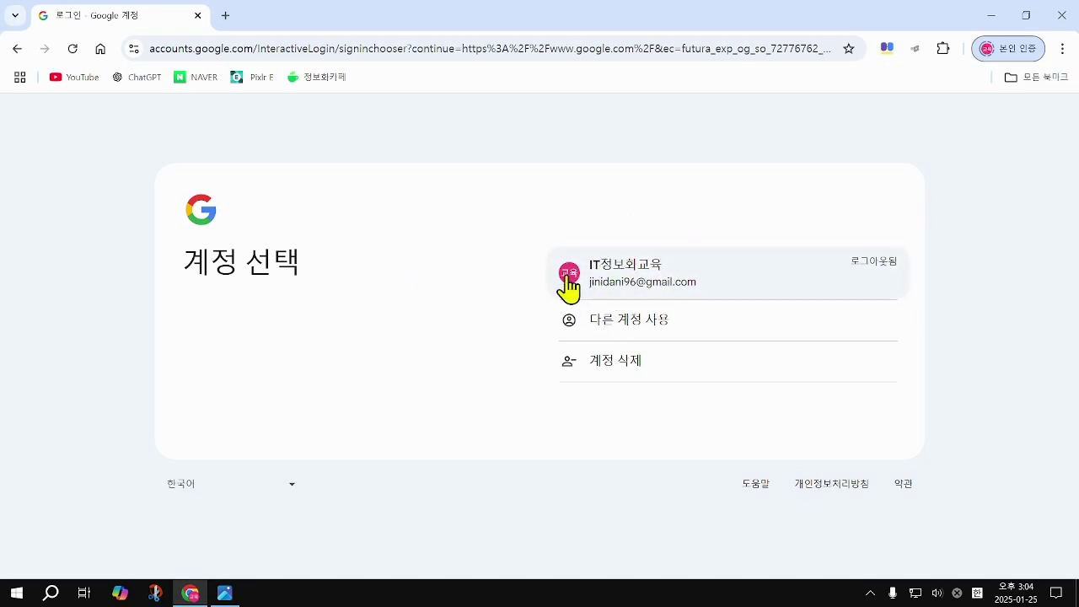
{"action": "left_click", "coordinate": [613, 324]}
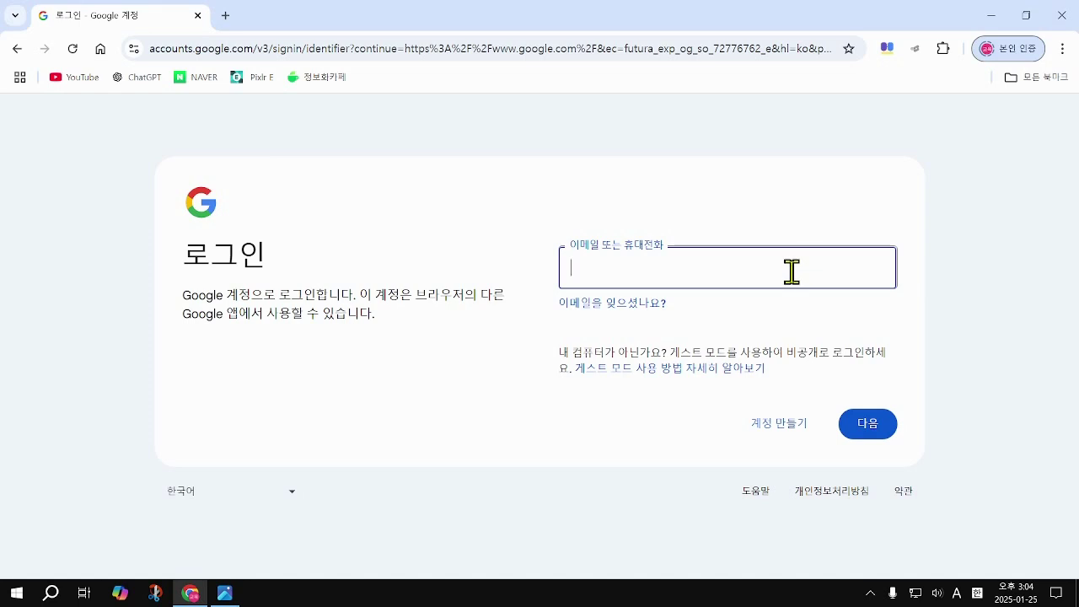
{"action": "left_click", "coordinate": [783, 442]}
{"action": "left_click", "coordinate": [783, 433]}
{"action": "left_click", "coordinate": [783, 434]}
Fill in the account's e-mail from the autofill suggestion and continue to the password page.
{"action": "left_click", "coordinate": [626, 267]}
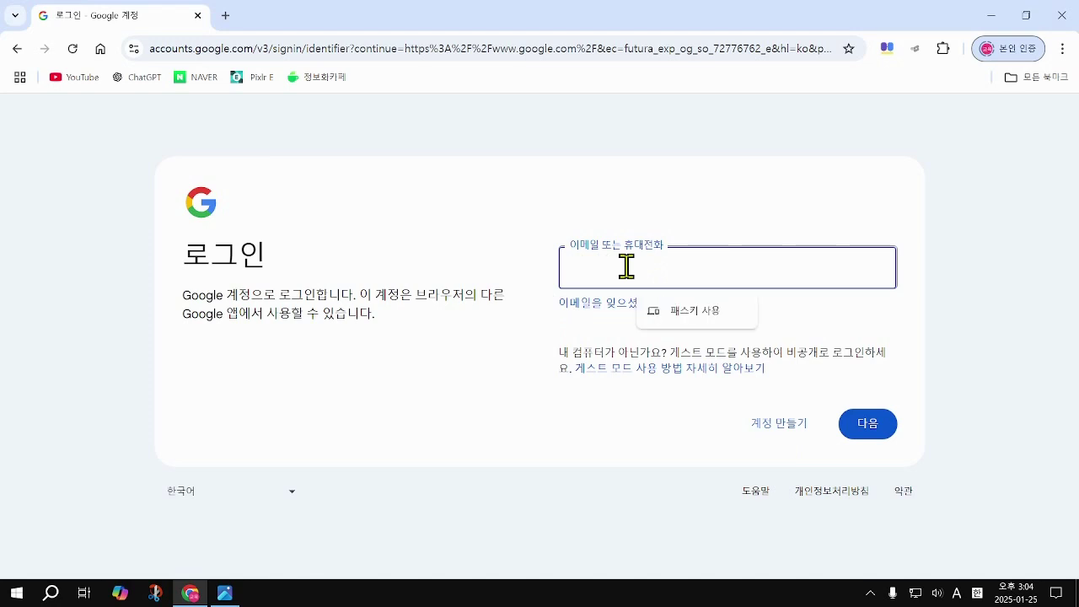
{"action": "type", "text": "j"}
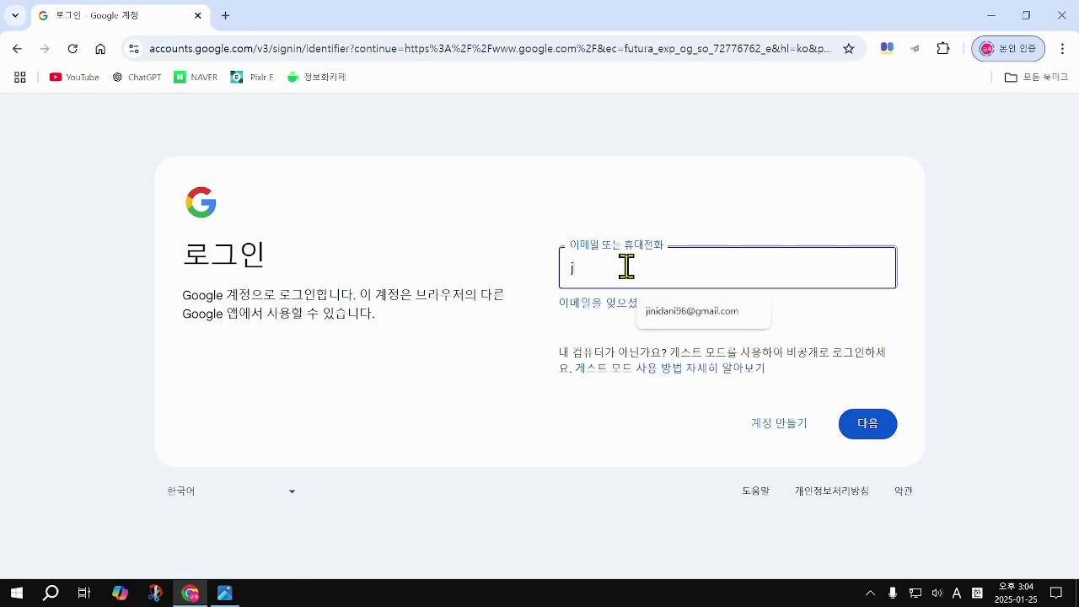
{"action": "left_click", "coordinate": [679, 311]}
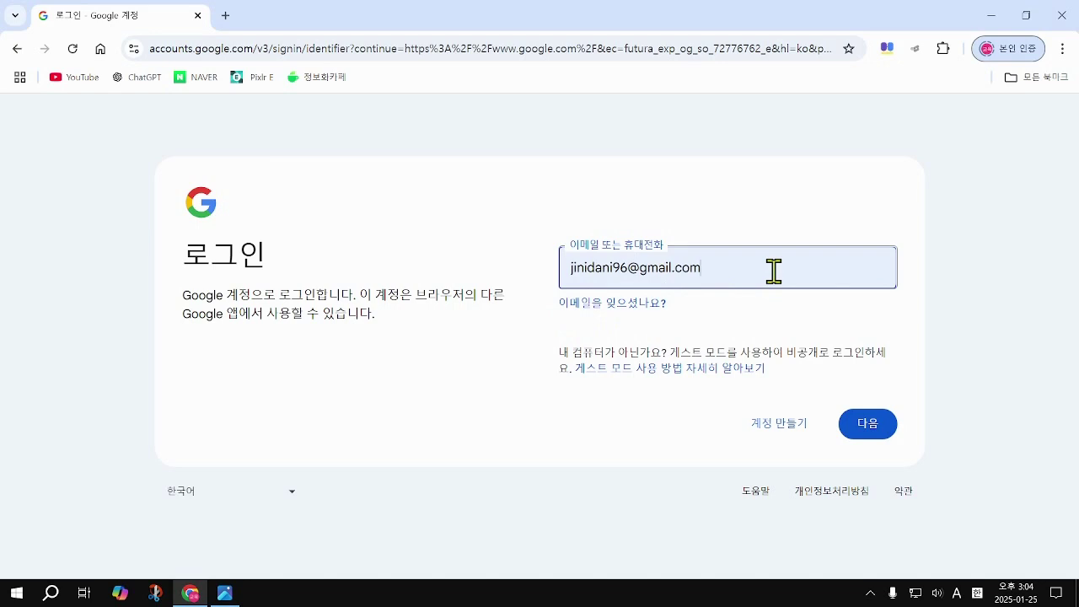
{"action": "left_click", "coordinate": [880, 432]}
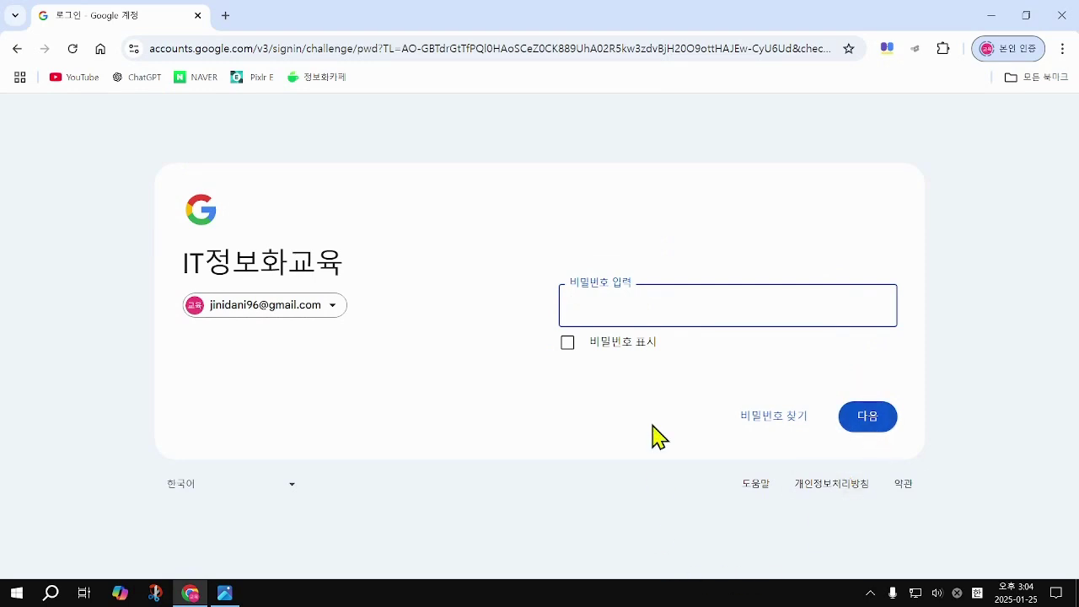
Start account recovery through the forgotten-password option (비밀번호 찾기) and review the phone verification (휴대전화 확인) instructions and alternatives.
{"action": "left_click", "coordinate": [636, 304]}
{"action": "left_click", "coordinate": [607, 305]}
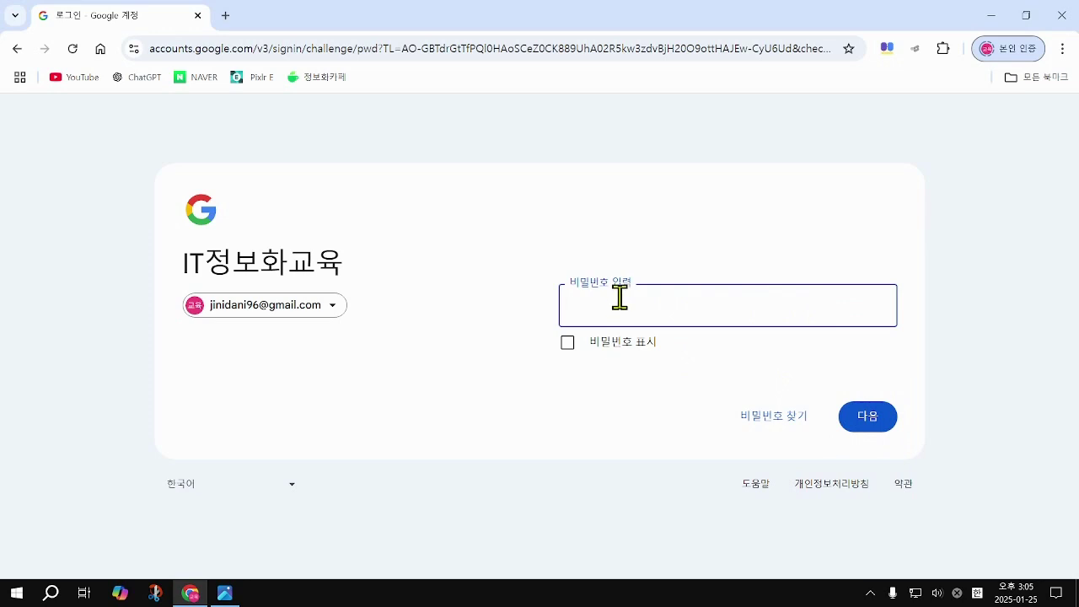
{"action": "left_click", "coordinate": [769, 417]}
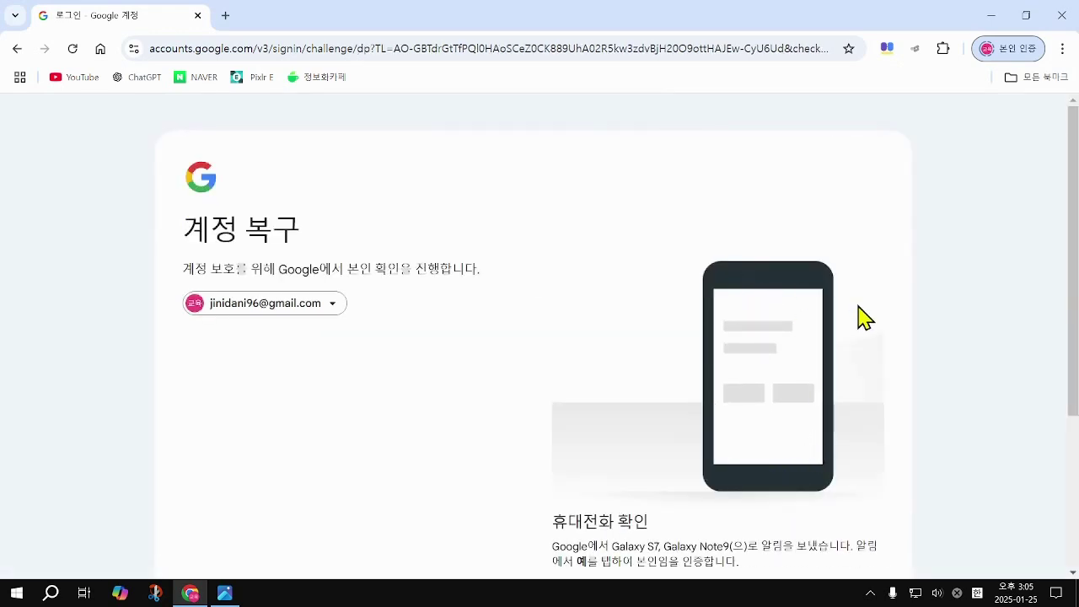
{"action": "scroll", "coordinate": [890, 367], "scroll_direction": "down", "scroll_amount": 2}
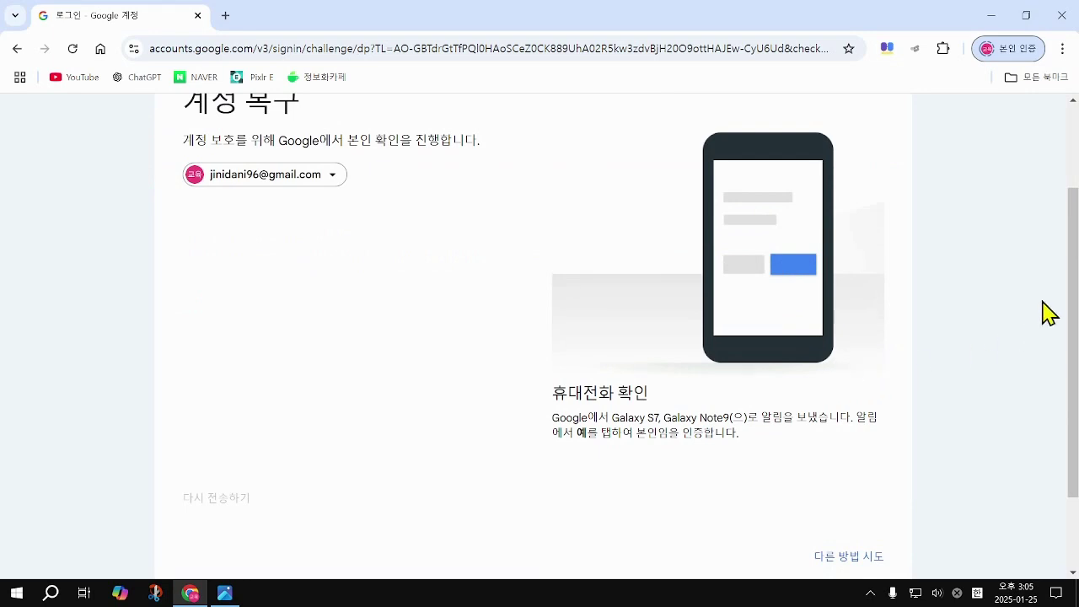
{"action": "scroll", "coordinate": [1031, 317], "scroll_direction": "up", "scroll_amount": 2}
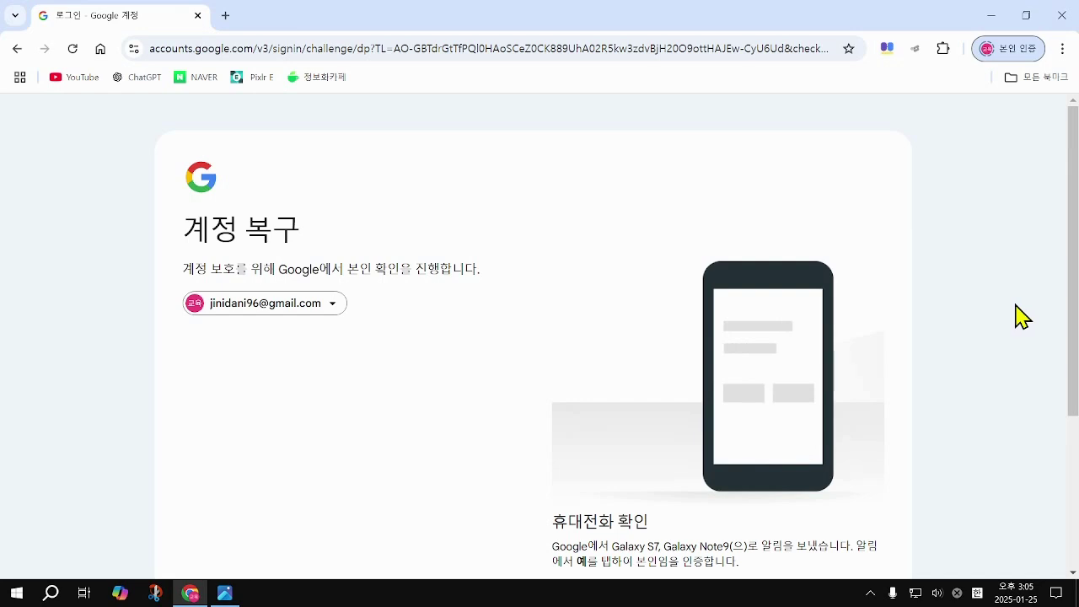
{"action": "scroll", "coordinate": [1025, 316], "scroll_direction": "down", "scroll_amount": 2}
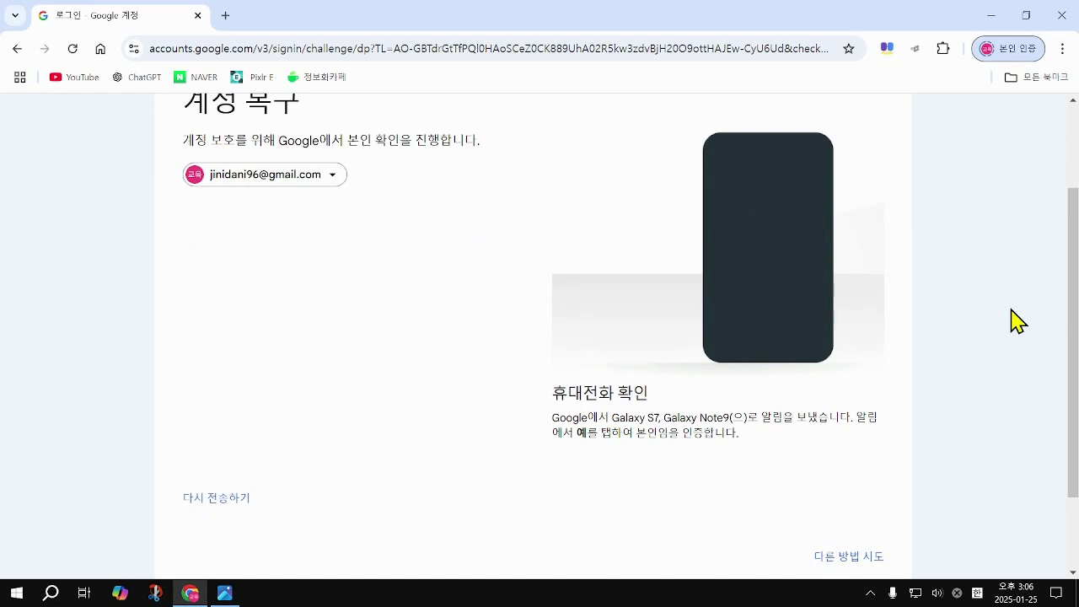
{"action": "scroll", "coordinate": [1010, 328], "scroll_direction": "up", "scroll_amount": 2}
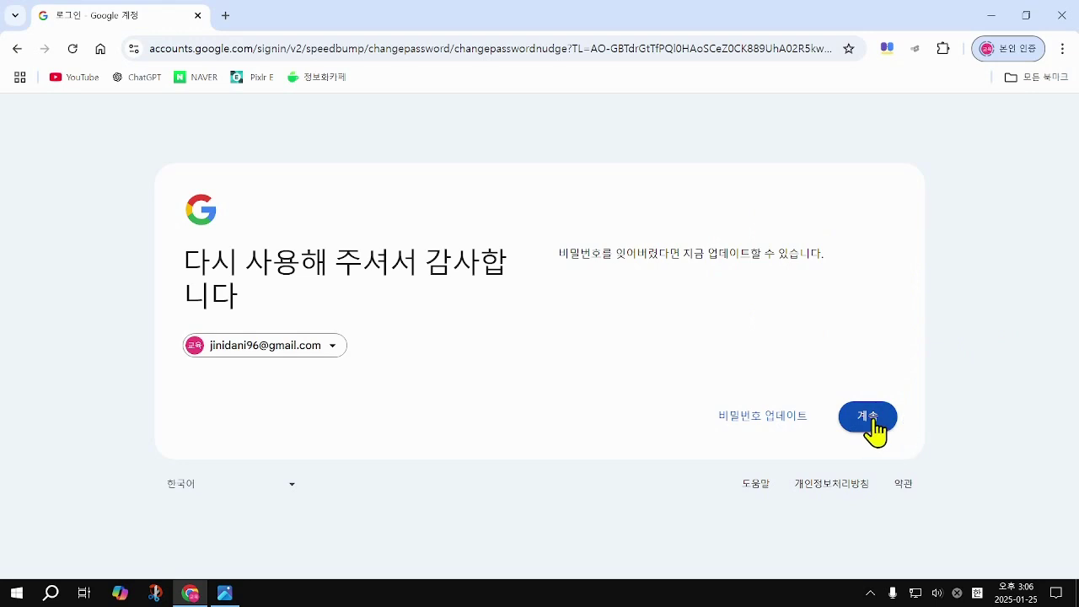
Continue (계속) without updating the password and return from the security checkup (보안 진단) to the browser's home page.
{"action": "left_click", "coordinate": [869, 417]}
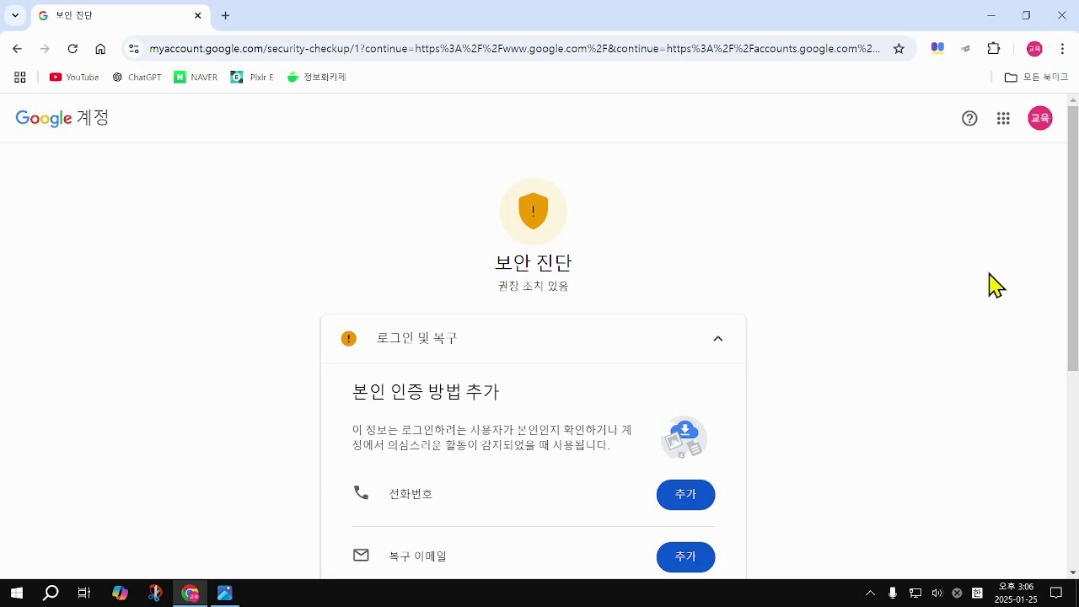
{"action": "left_click", "coordinate": [100, 48]}
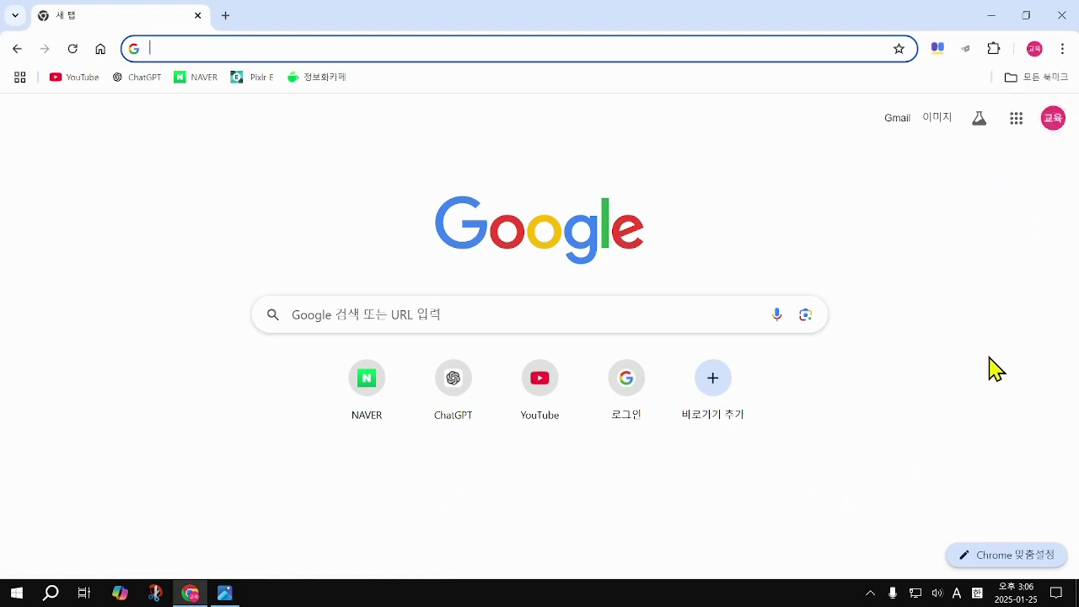
{"action": "left_click", "coordinate": [1001, 396]}
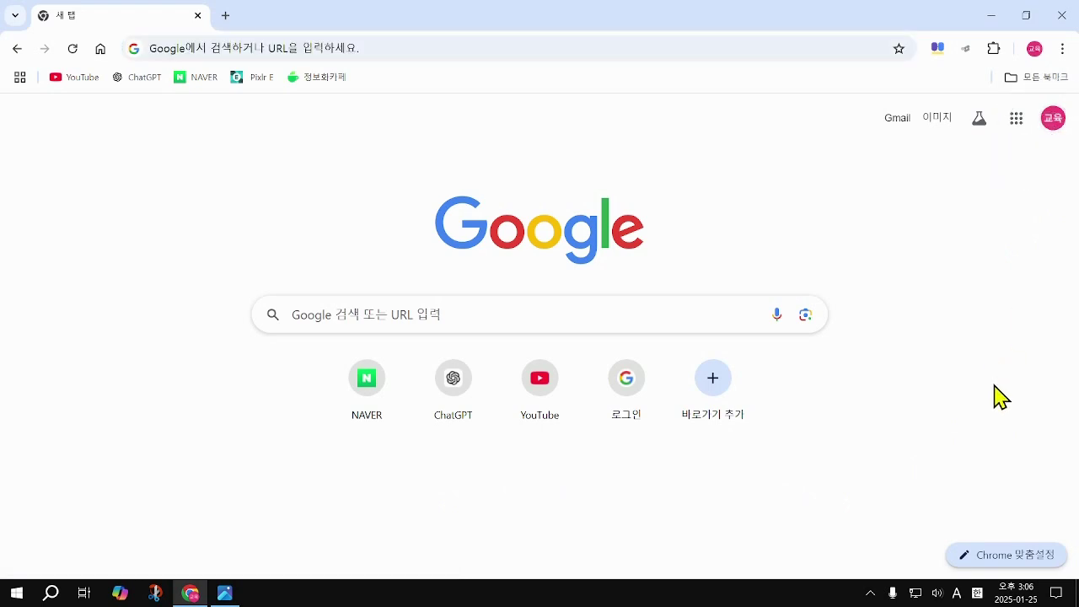